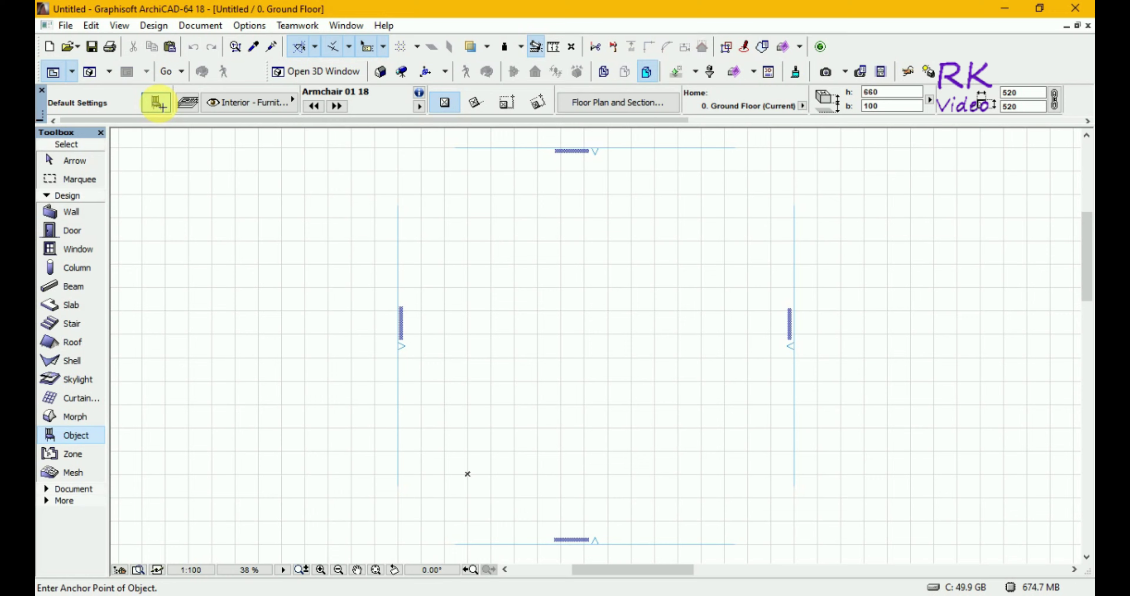
# Make Sofa Bed 18 from Couches and Sofas 18 the default object, replacing Armchair 01 18
pyautogui.click(156, 103)
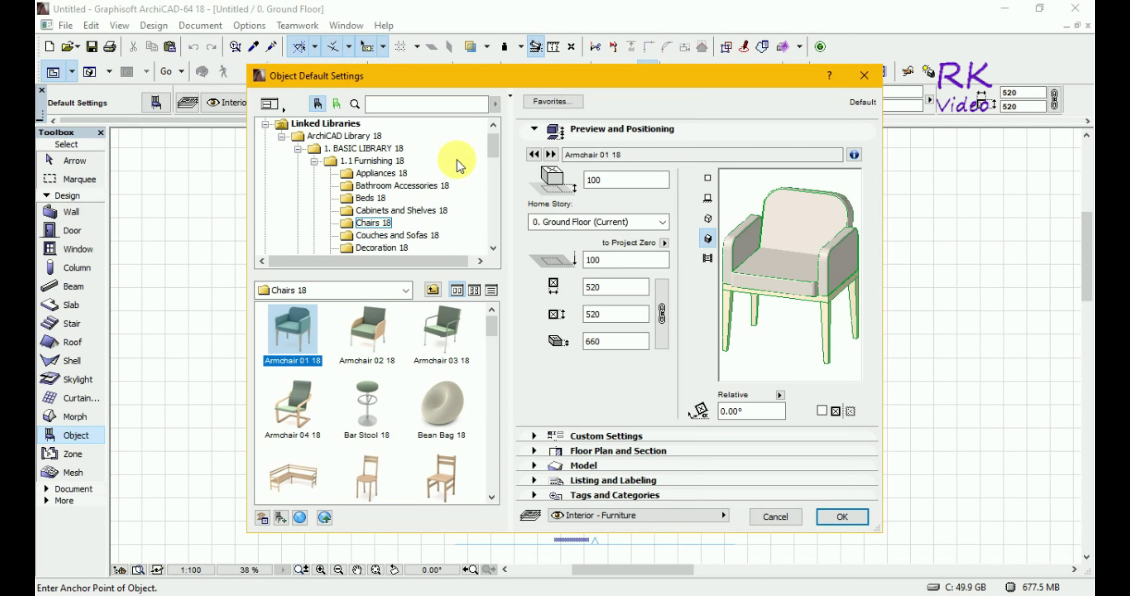
pyautogui.click(407, 236)
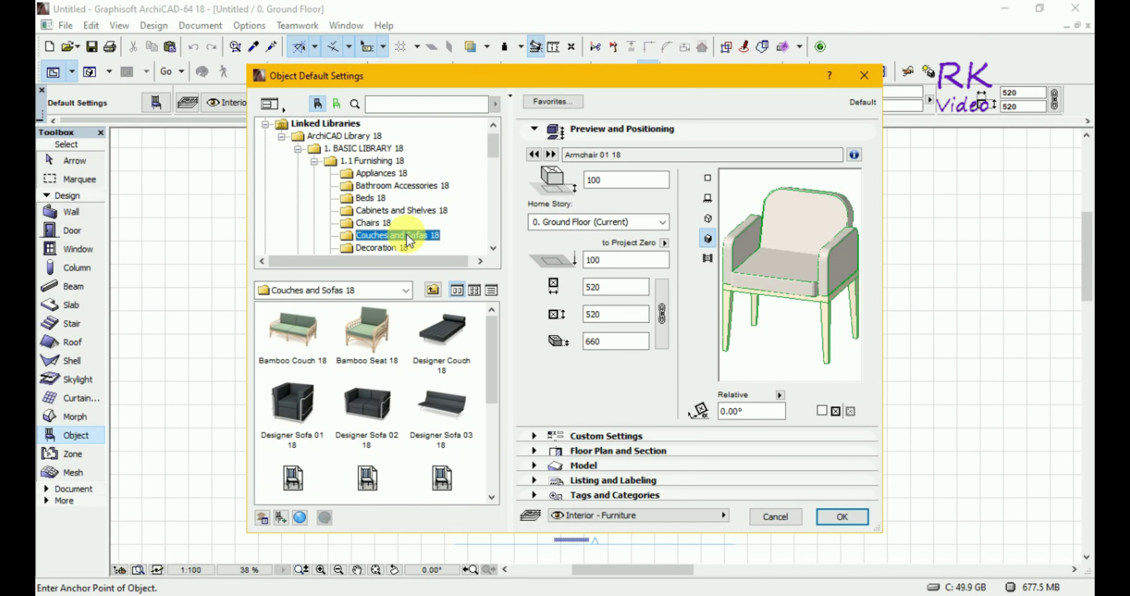
pyautogui.click(373, 470)
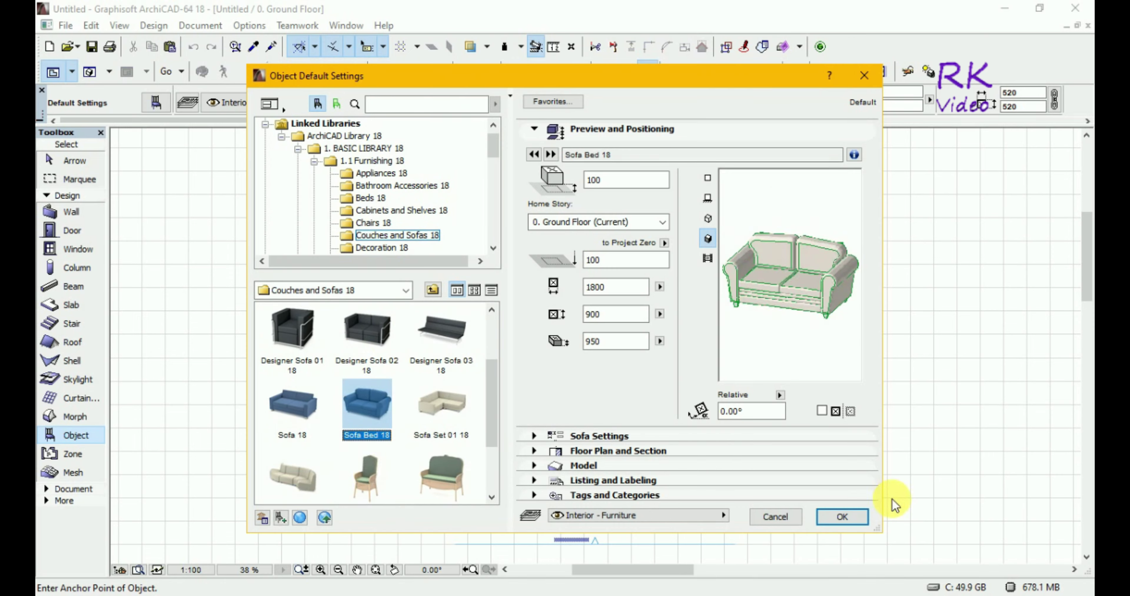
pyautogui.click(708, 180)
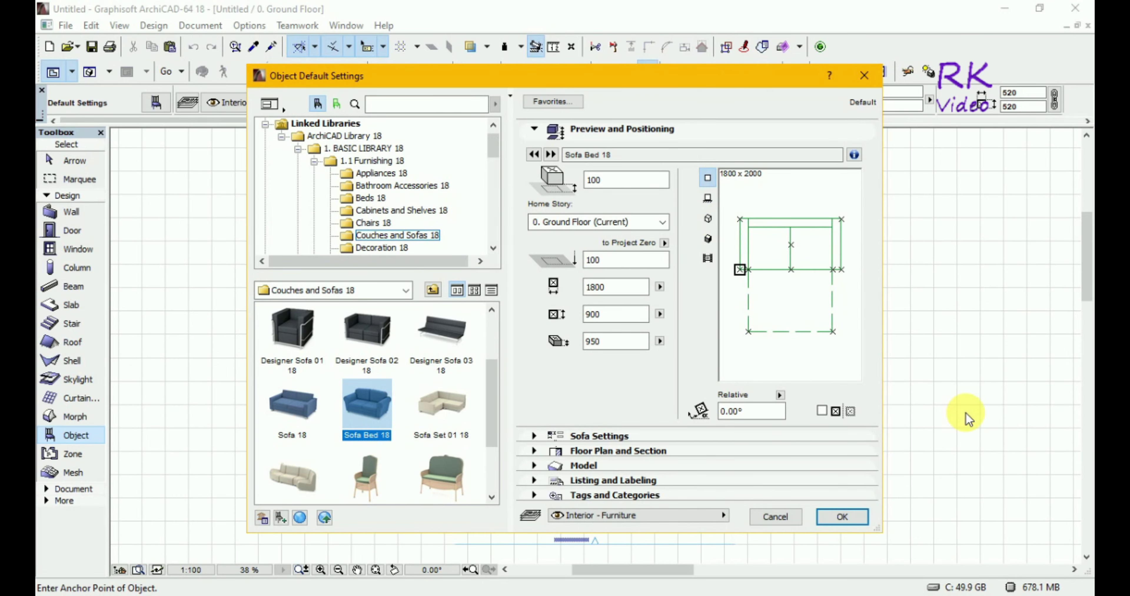
pyautogui.click(843, 518)
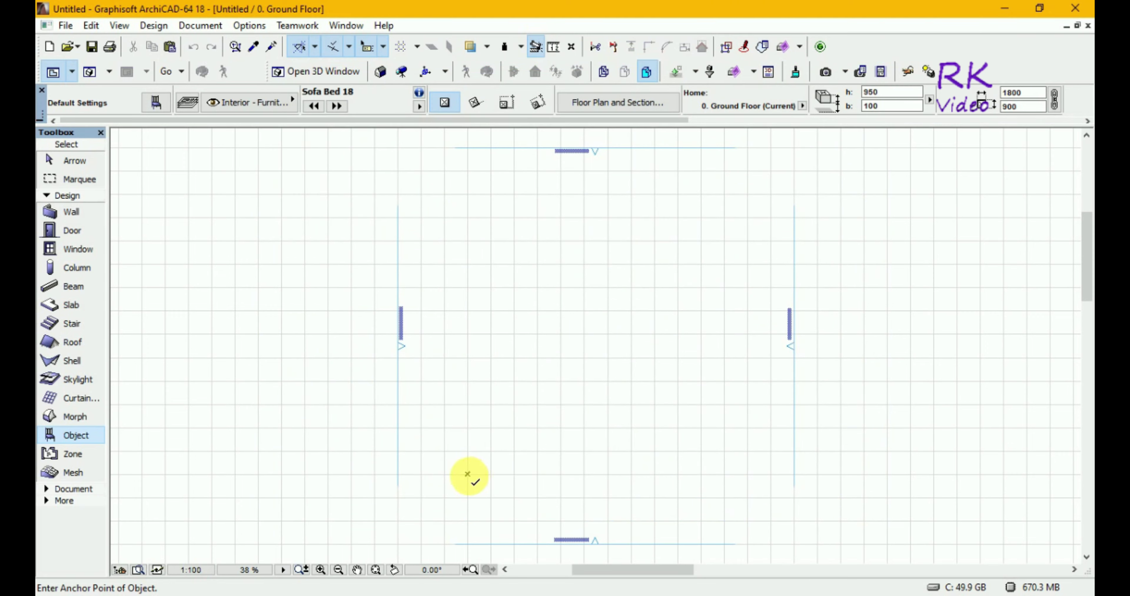
# Place a Sofa Bed 18 on the Ground Floor plan and zoom in closely around it
pyautogui.click(468, 474)
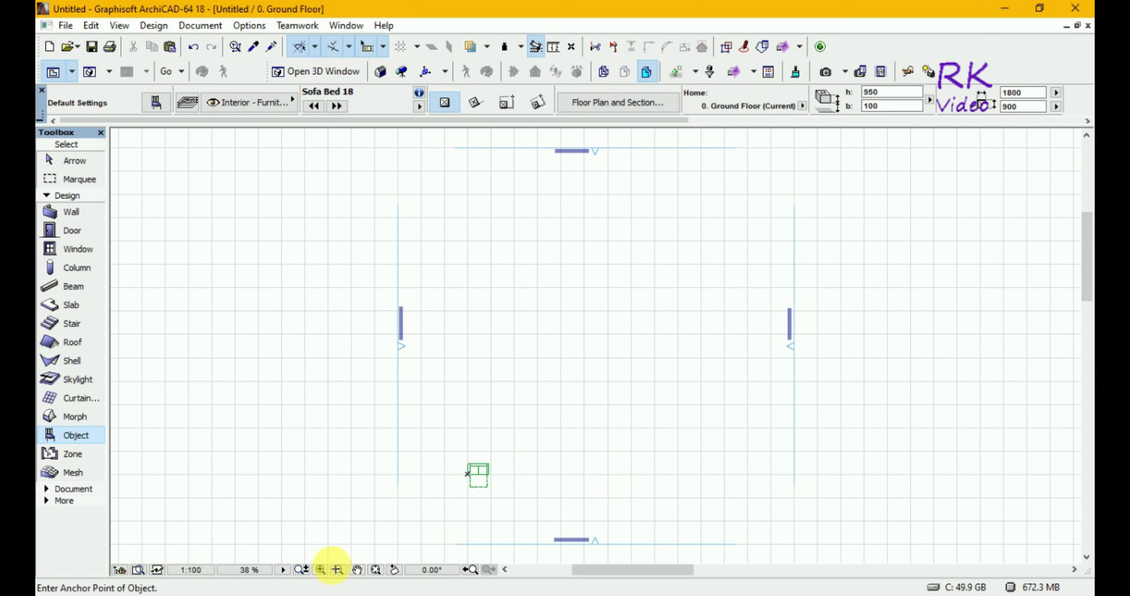
pyautogui.click(320, 570)
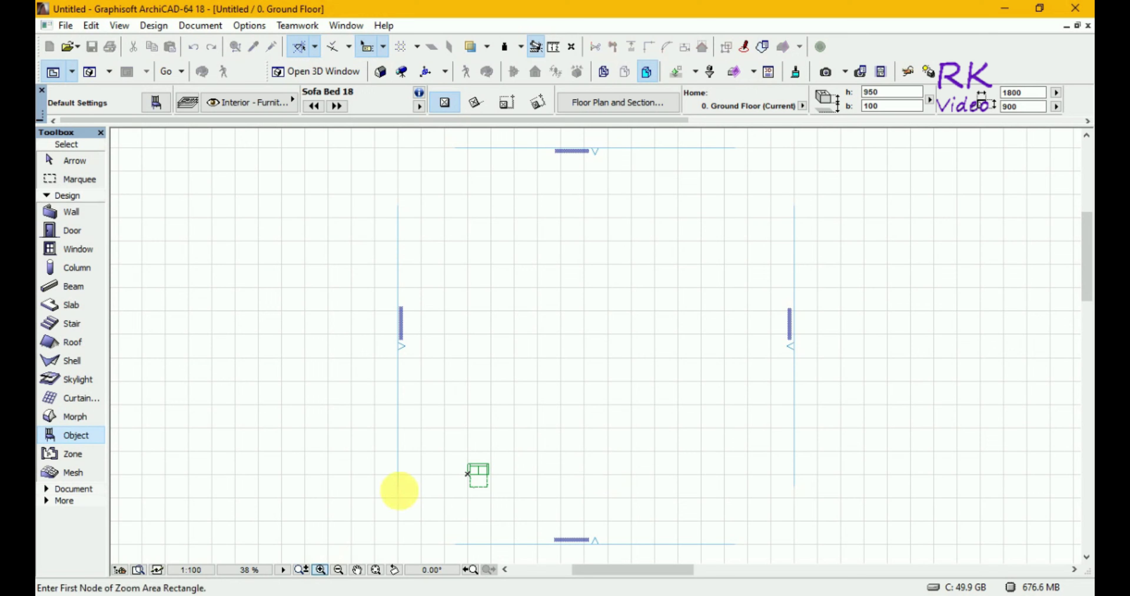
pyautogui.click(459, 454)
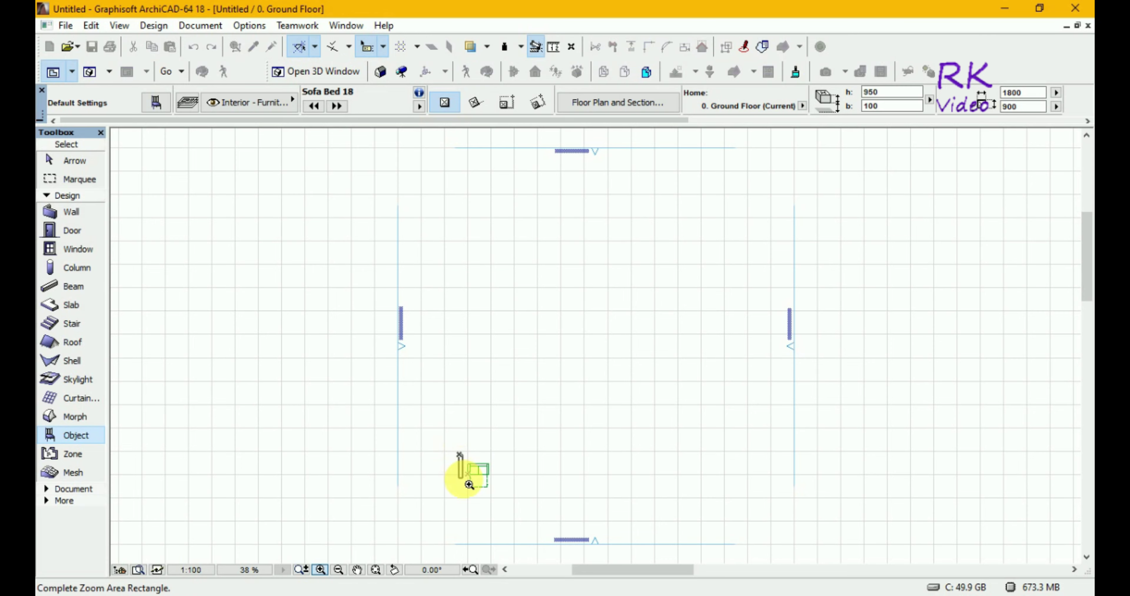
pyautogui.click(503, 503)
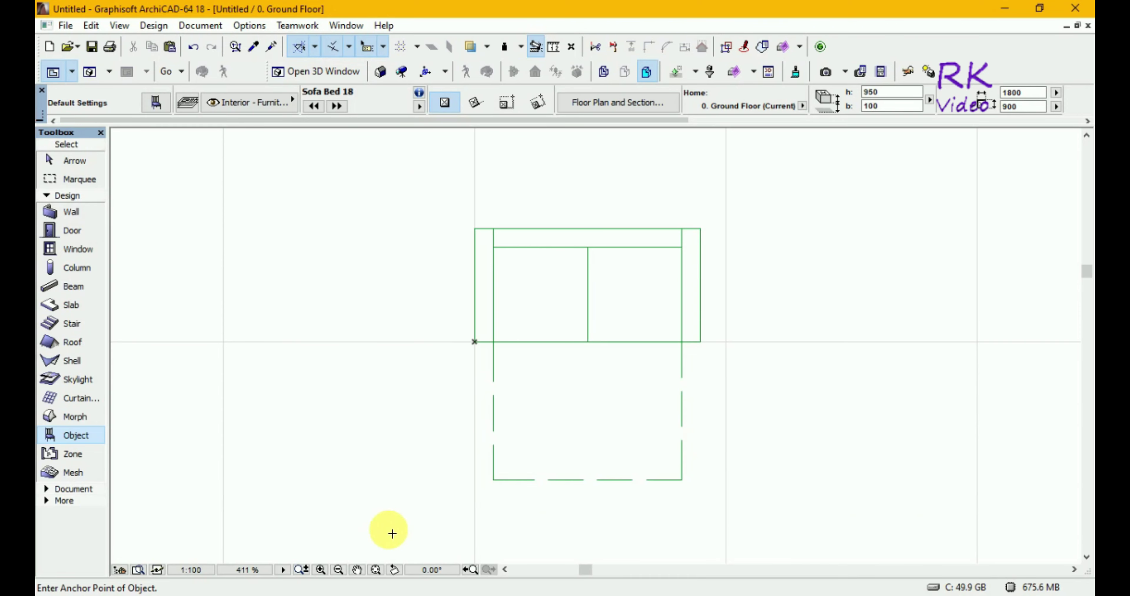
pyautogui.press('F3')
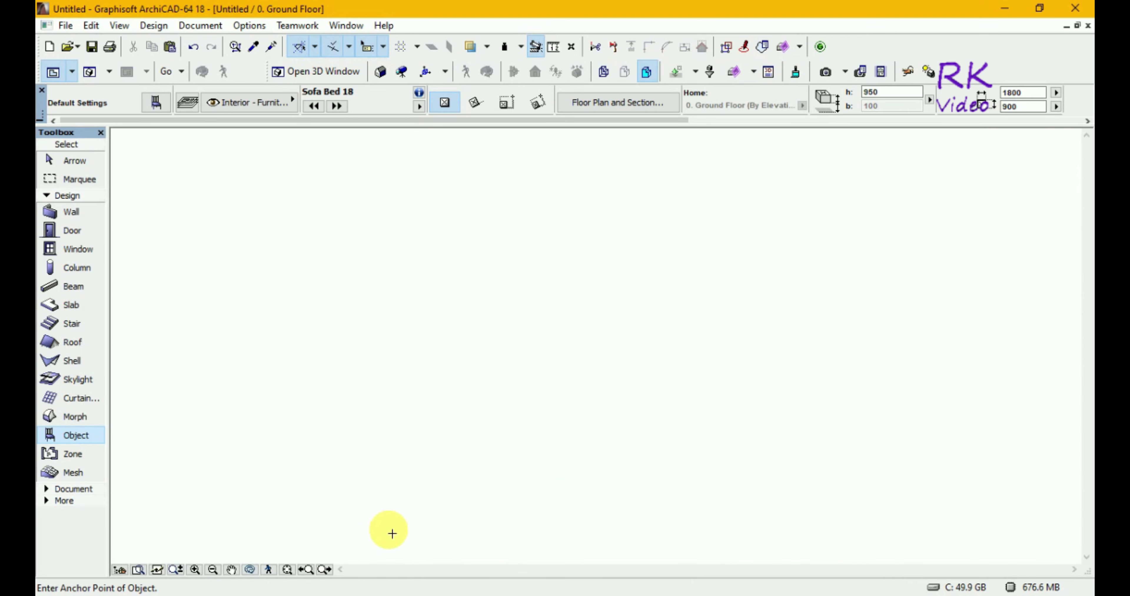
pyautogui.click(392, 534)
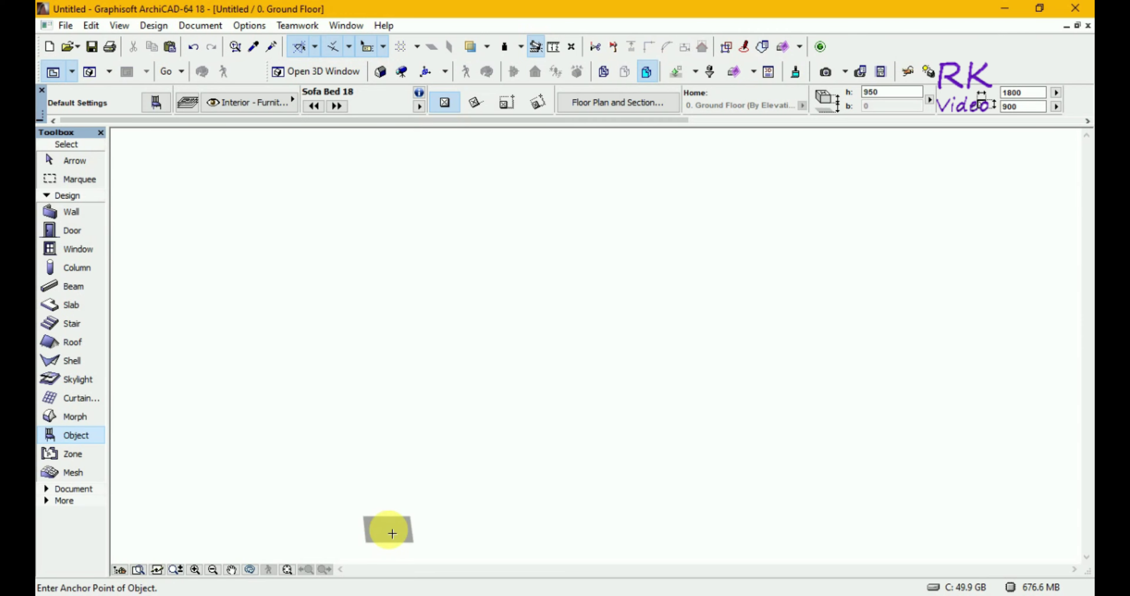
pyautogui.press('F3')
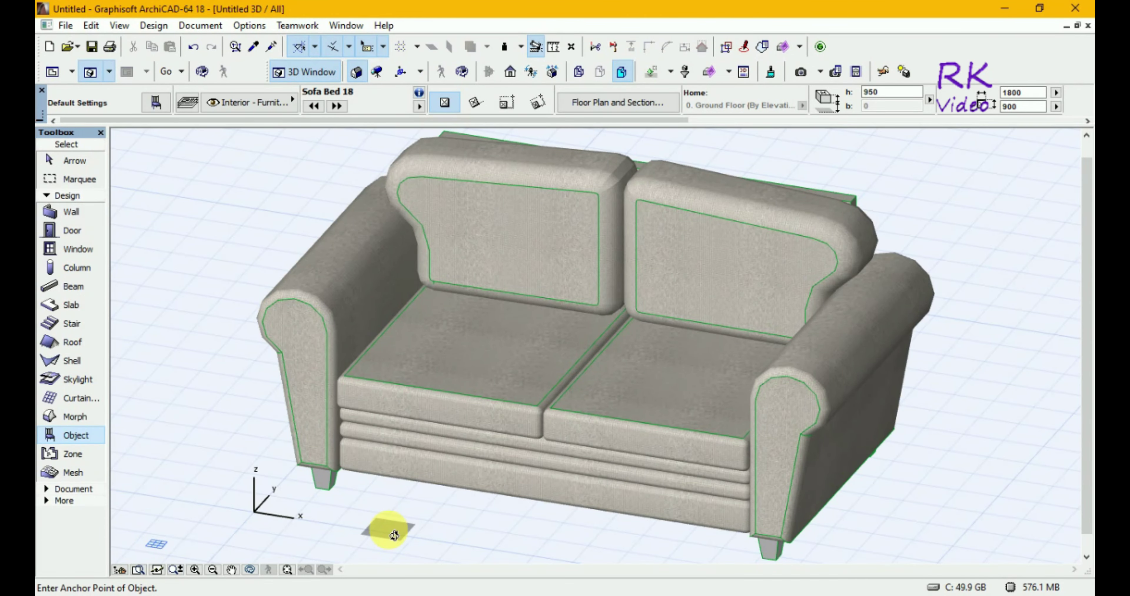
pyautogui.press('o')
pyautogui.moveTo(386, 532)
pyautogui.mouseDown()
pyautogui.moveTo(419, 531)
pyautogui.moveTo(367, 536)
pyautogui.moveTo(373, 526)
pyautogui.mouseUp()
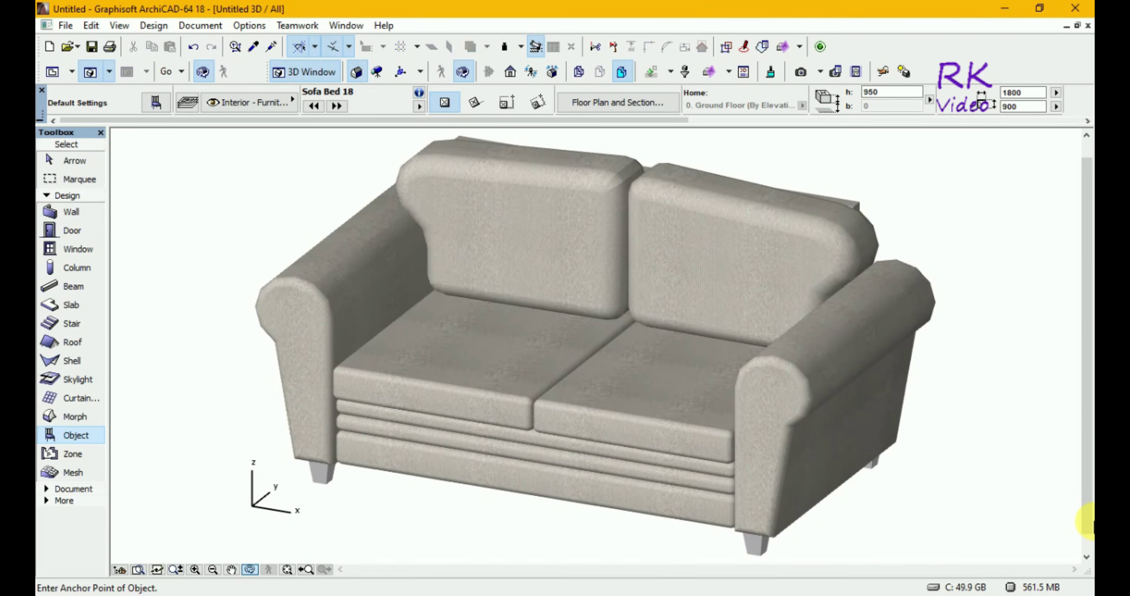
pyautogui.press('F2')
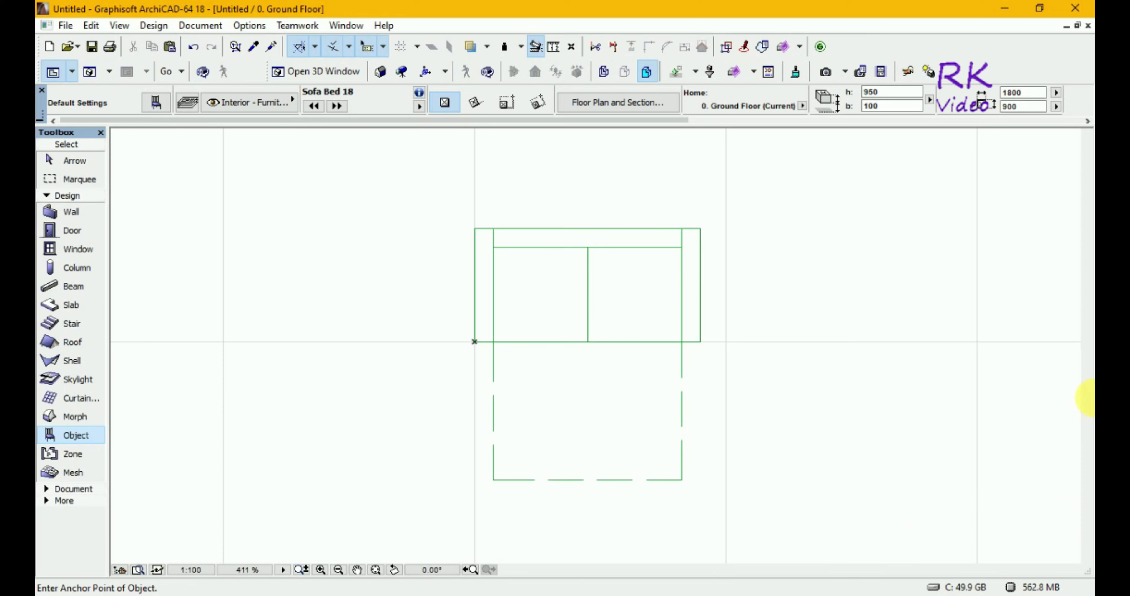
# Restore the plan into a smaller floating window and zoom in on the sofa bed
pyautogui.click(1077, 25)
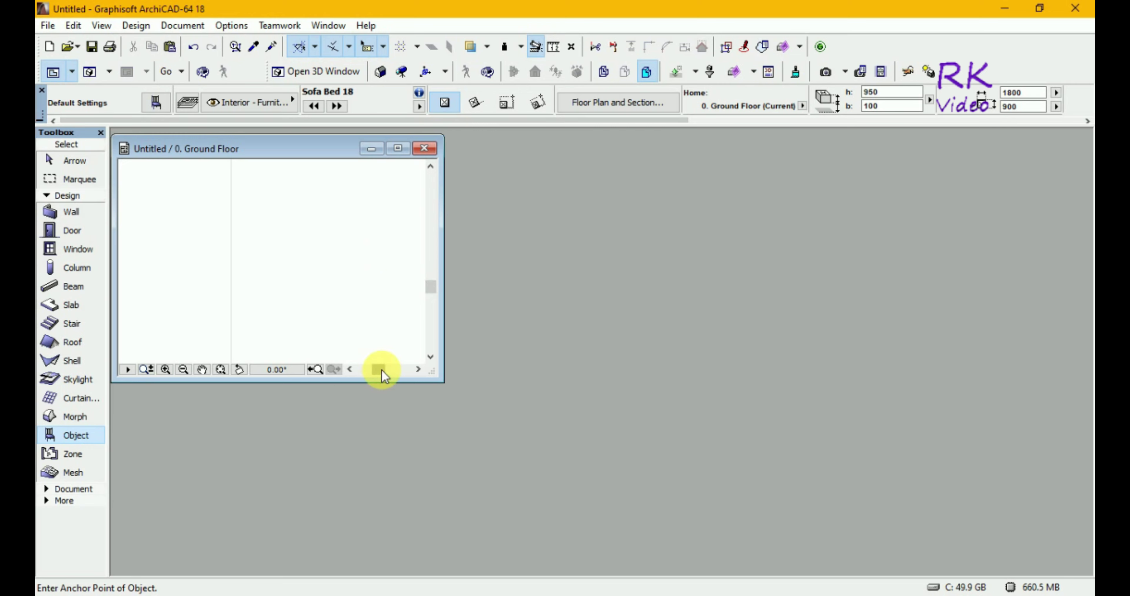
pyautogui.moveTo(382, 371); pyautogui.dragTo(381, 372)
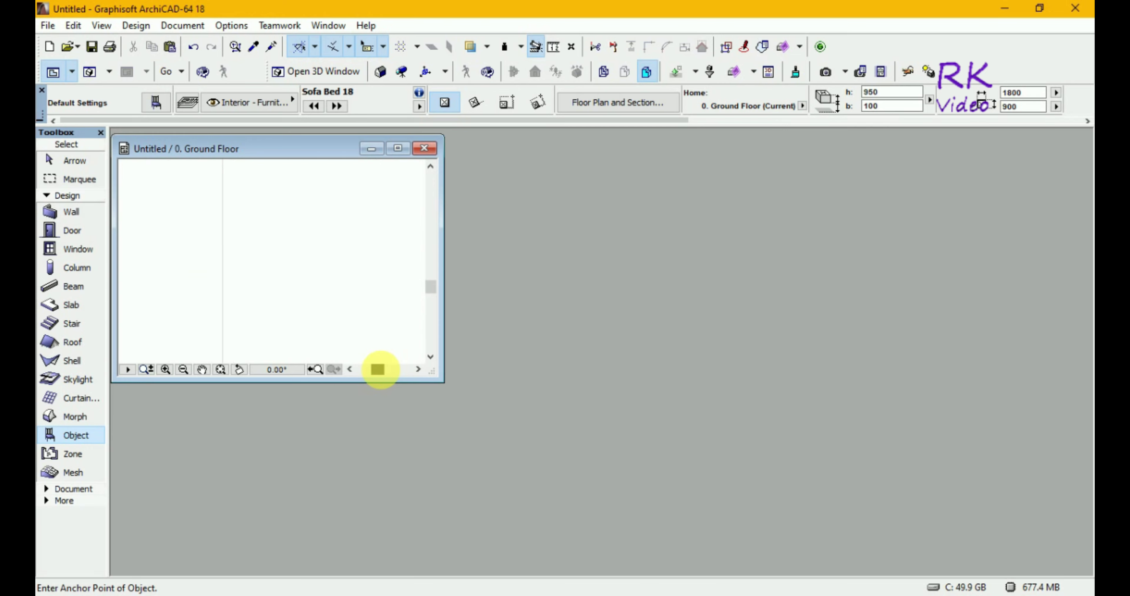
pyautogui.click(416, 369)
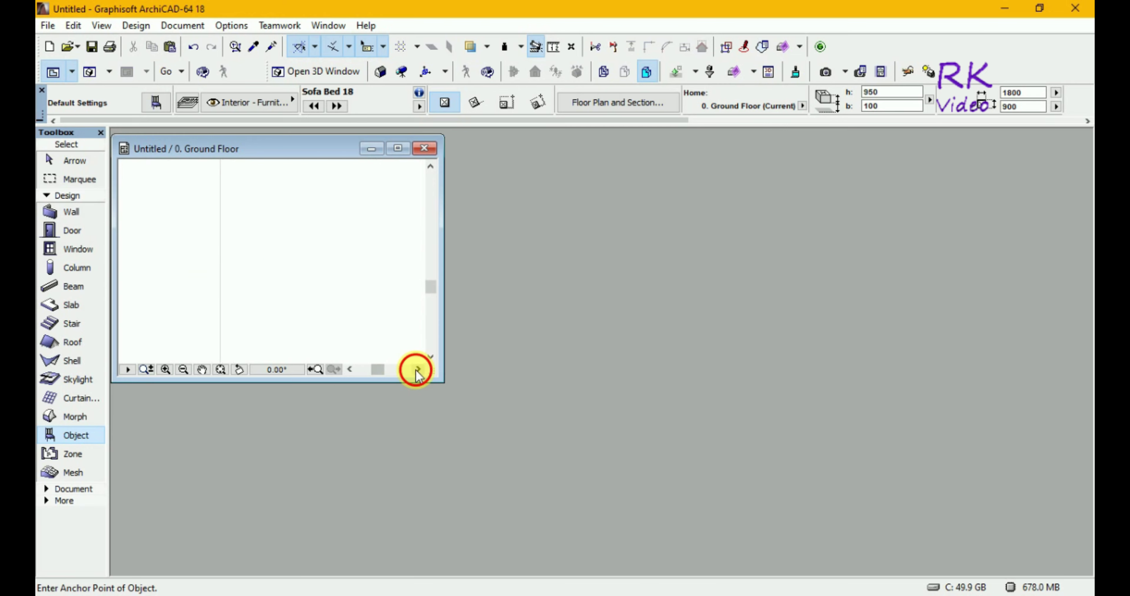
pyautogui.click(416, 369)
pyautogui.click(416, 370)
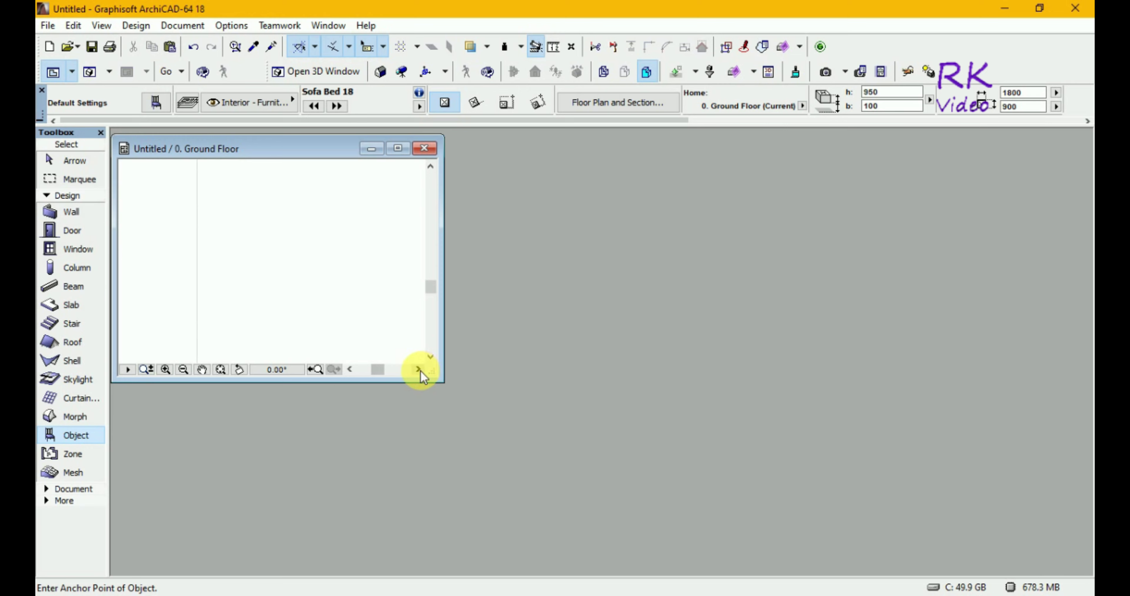
pyautogui.click(417, 370)
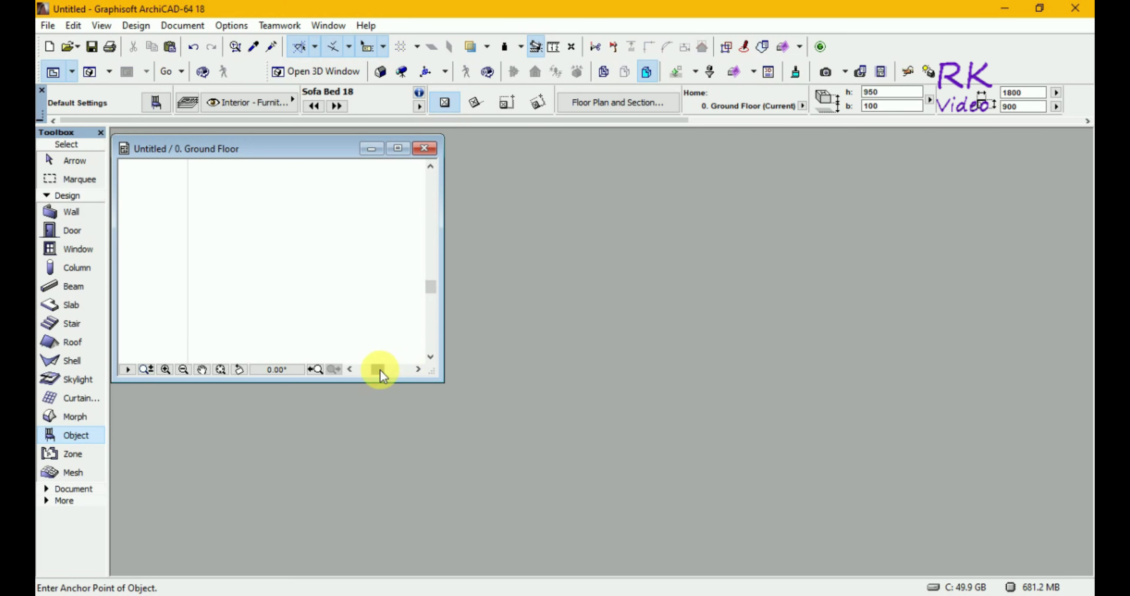
pyautogui.moveTo(380, 371); pyautogui.dragTo(383, 372)
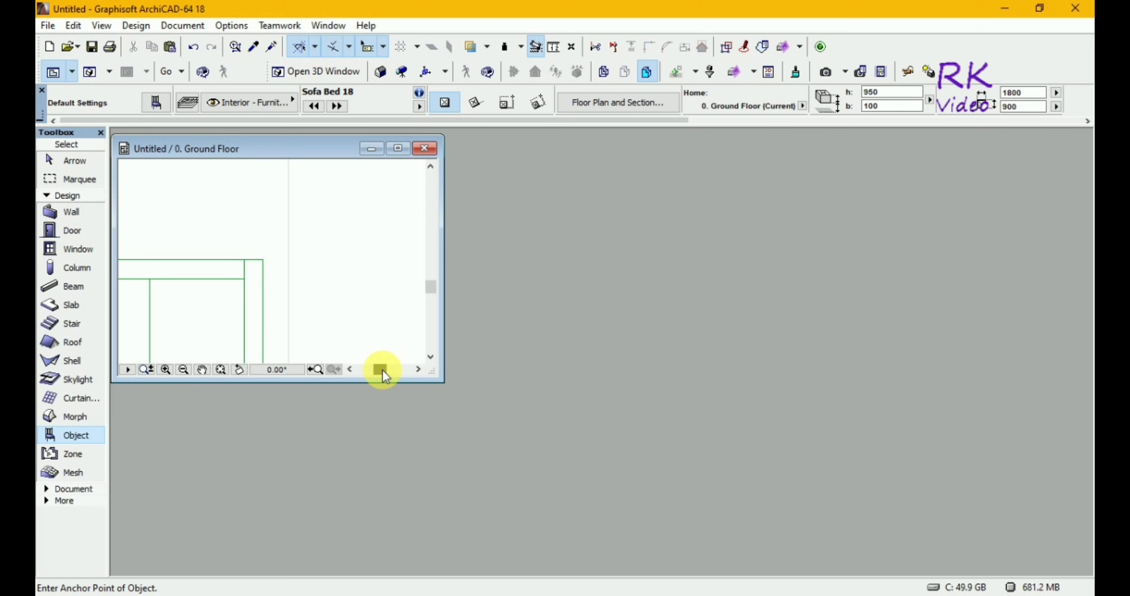
pyautogui.moveTo(382, 370); pyautogui.dragTo(383, 370)
pyautogui.click(430, 358)
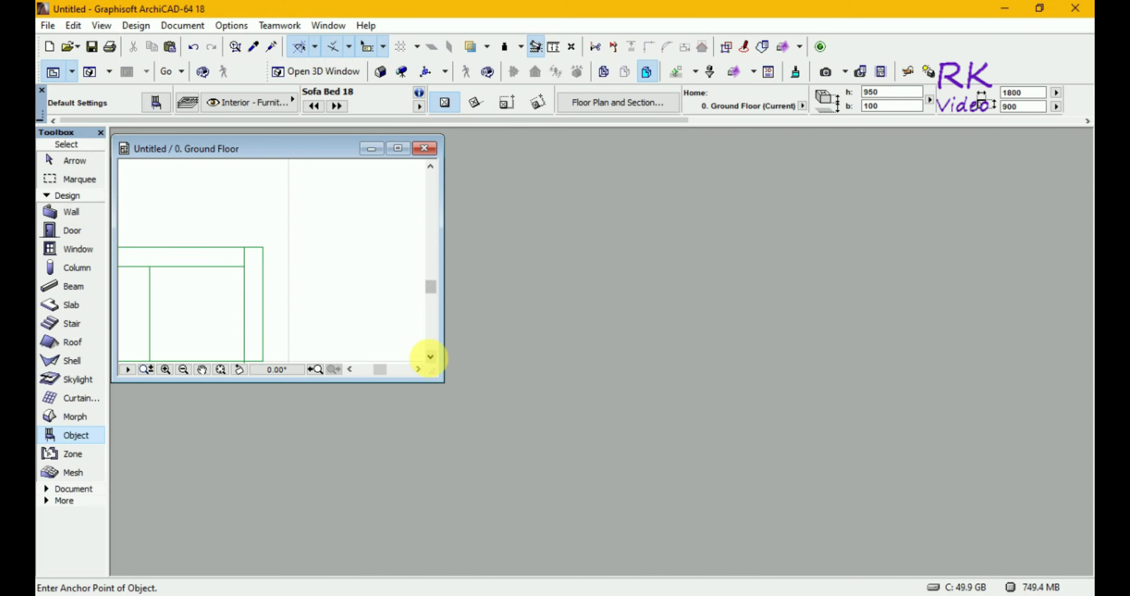
pyautogui.click(429, 358)
pyautogui.click(429, 358)
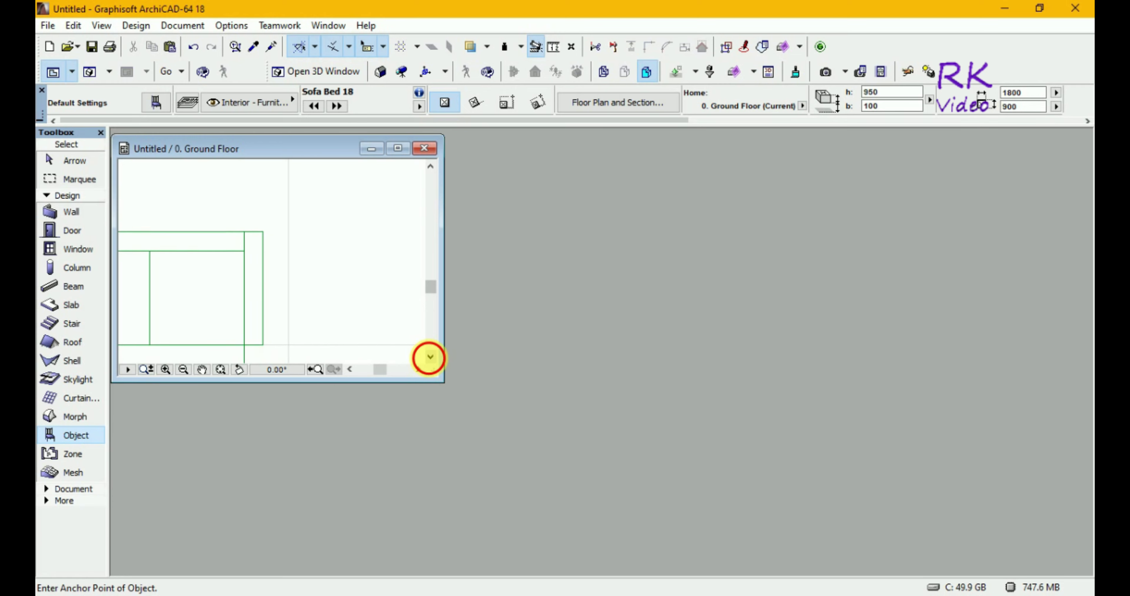
pyautogui.click(430, 358)
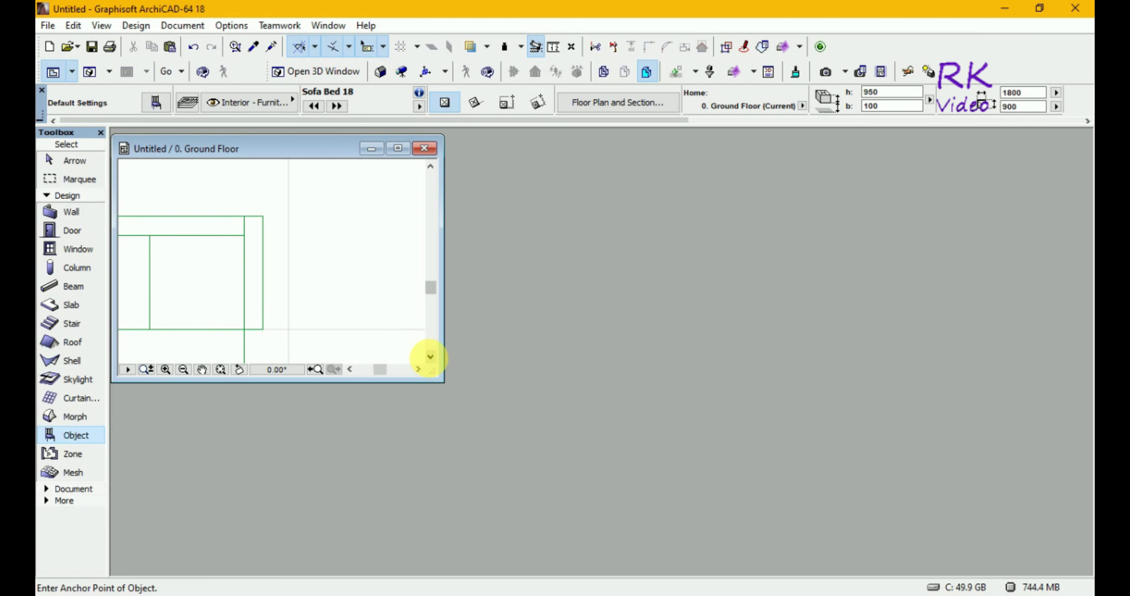
pyautogui.click(430, 359)
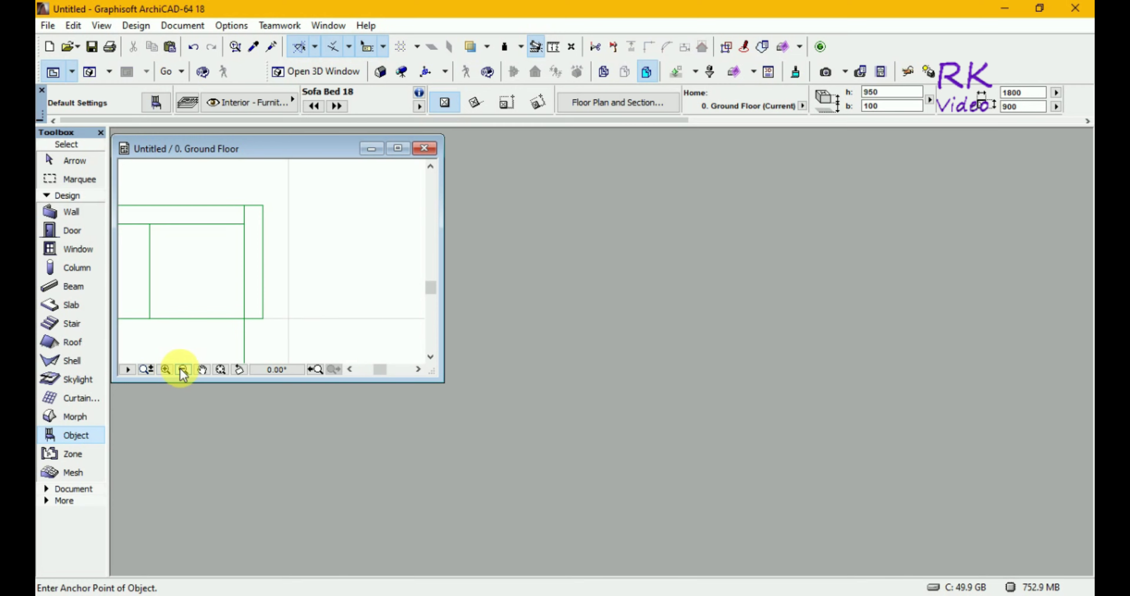
# Adjust the plan zoom until the whole sofa bed outline is centred in view
pyautogui.click(144, 370)
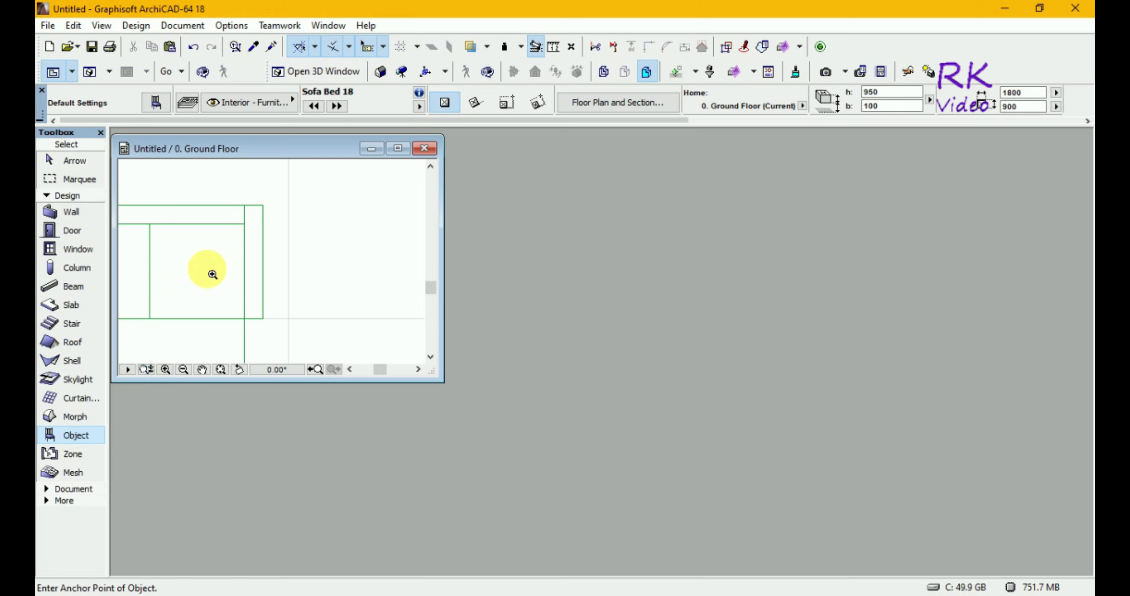
pyautogui.moveTo(212, 274)
pyautogui.mouseDown()
pyautogui.moveTo(287, 261)
pyautogui.moveTo(121, 320)
pyautogui.mouseUp()
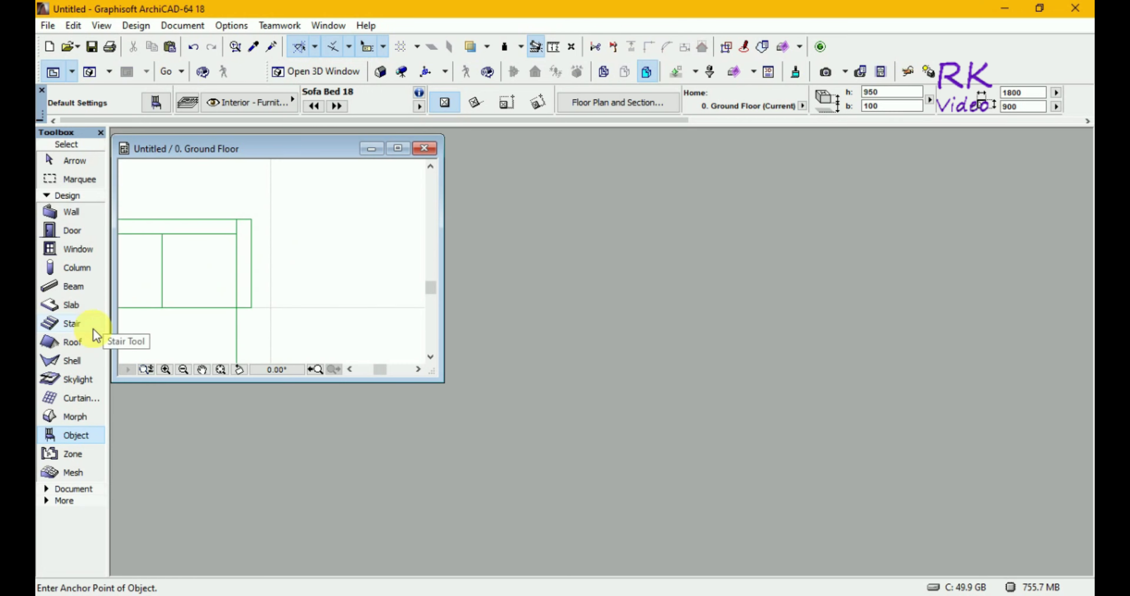
pyautogui.moveTo(268, 280); pyautogui.dragTo(281, 269)
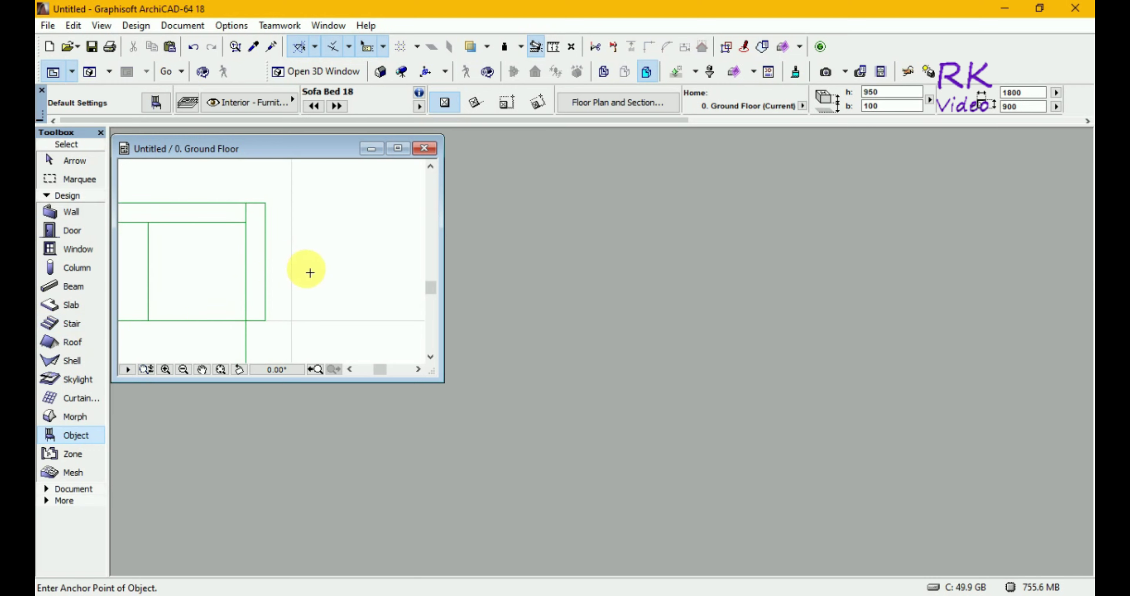
pyautogui.click(149, 371)
pyautogui.moveTo(403, 203)
pyautogui.mouseDown()
pyautogui.moveTo(256, 304)
pyautogui.moveTo(143, 356)
pyautogui.mouseUp()
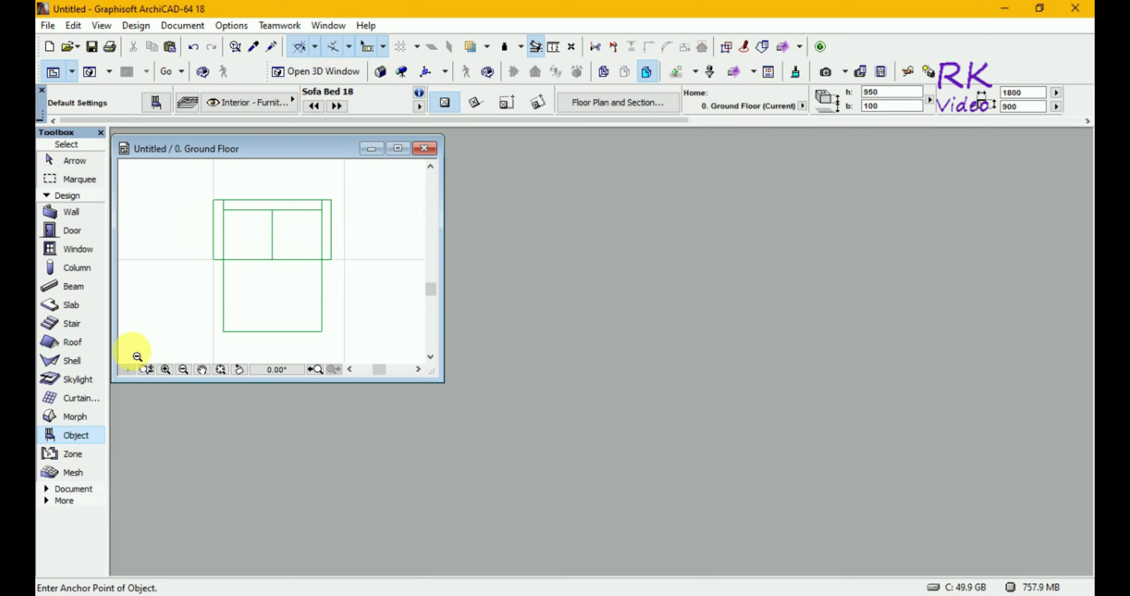
pyautogui.moveTo(139, 356); pyautogui.dragTo(188, 334)
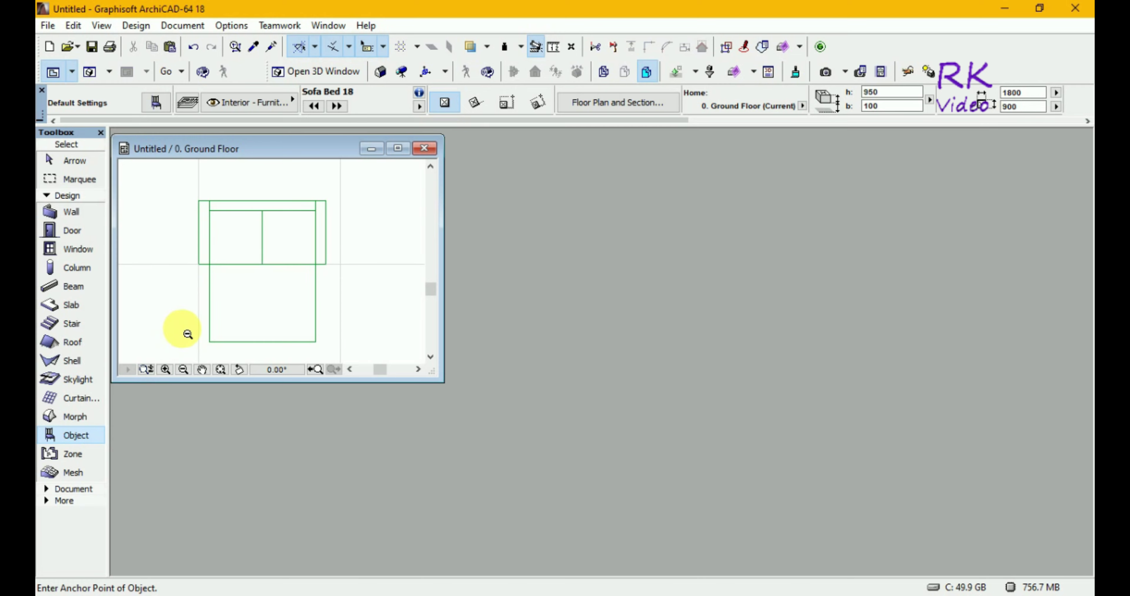
# Delete the extra sofa bed below the original, keeping only one Sofa Bed 18
pyautogui.click(187, 336)
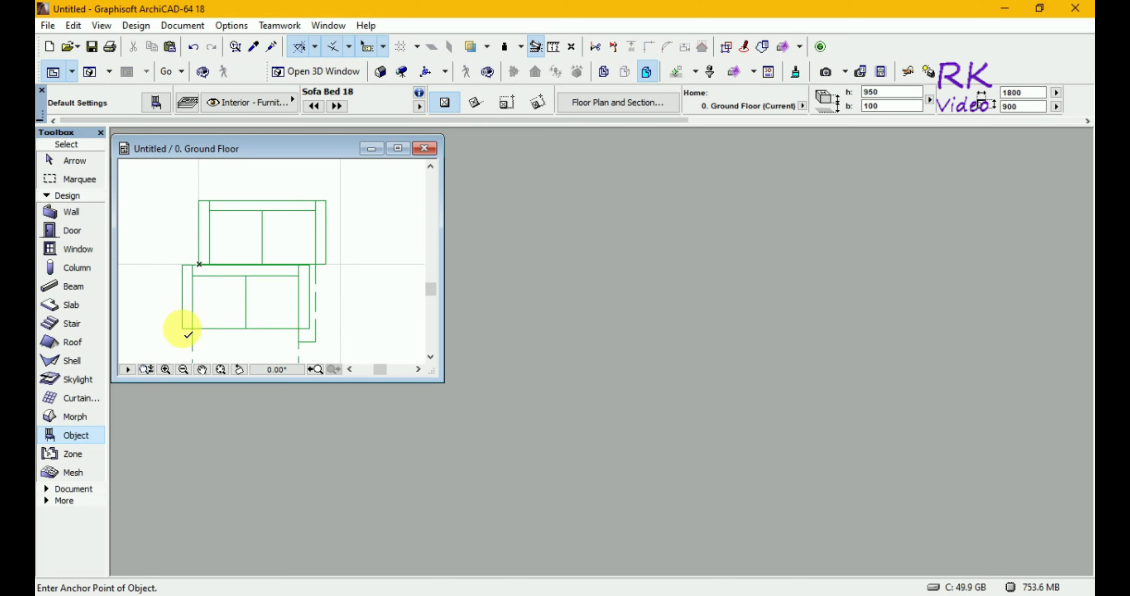
pyautogui.press('Escape')
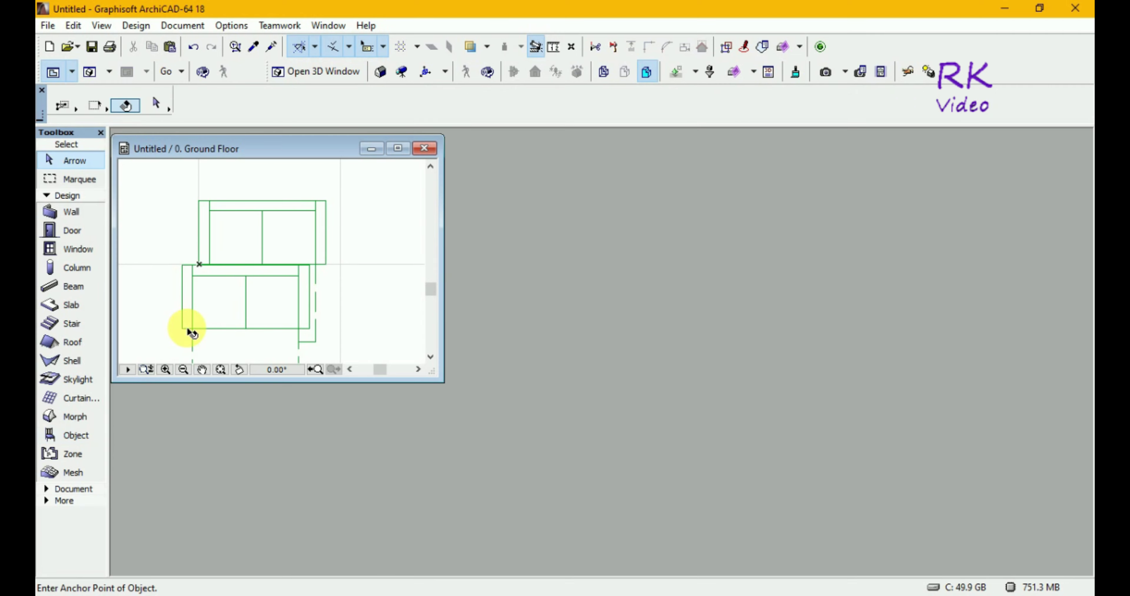
pyautogui.click(192, 333)
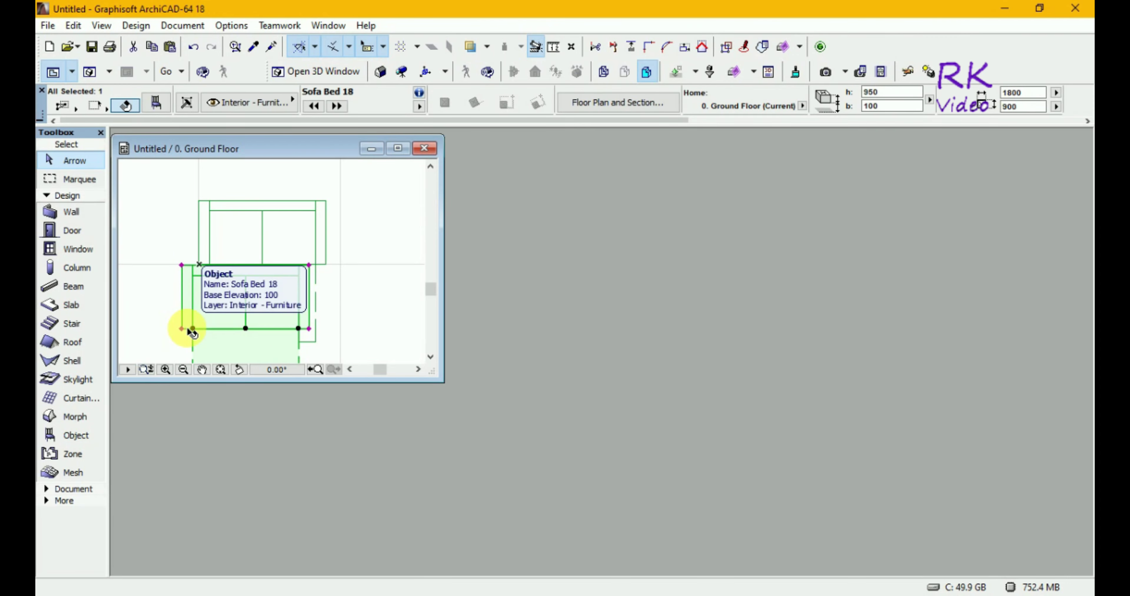
pyautogui.press('Delete')
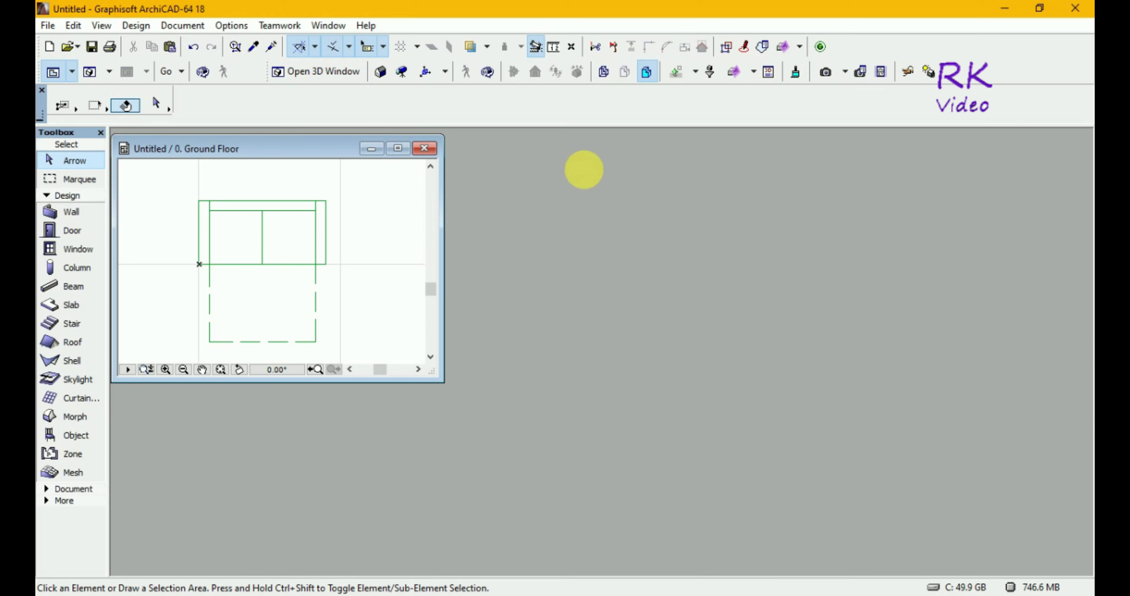
# Create a new library object, Untitled-1, and show its empty 3D script
pyautogui.click(48, 26)
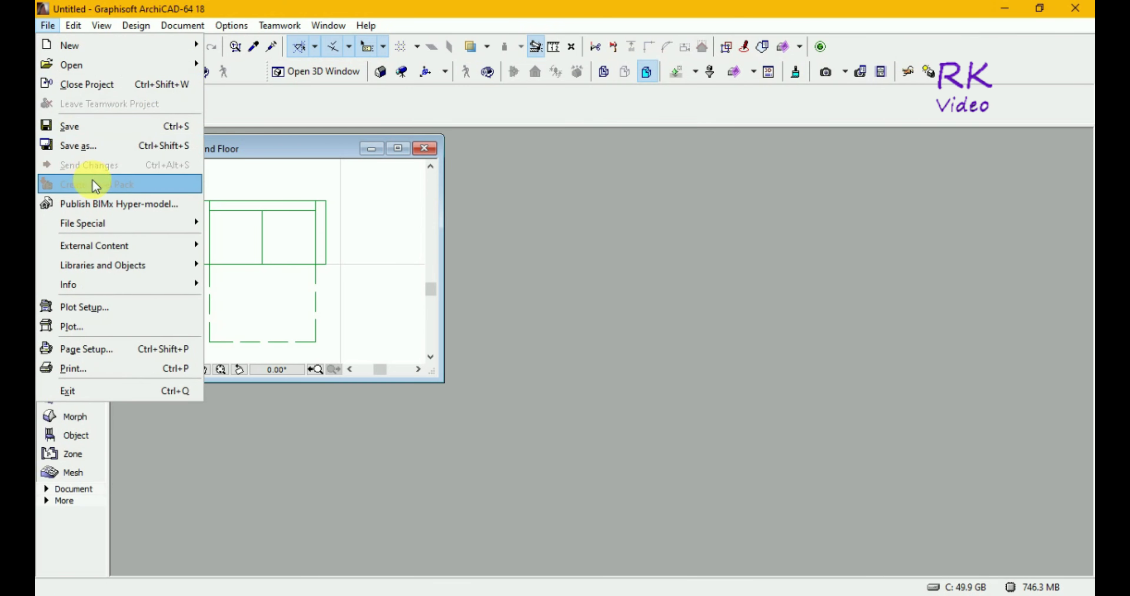
pyautogui.moveTo(102, 265)
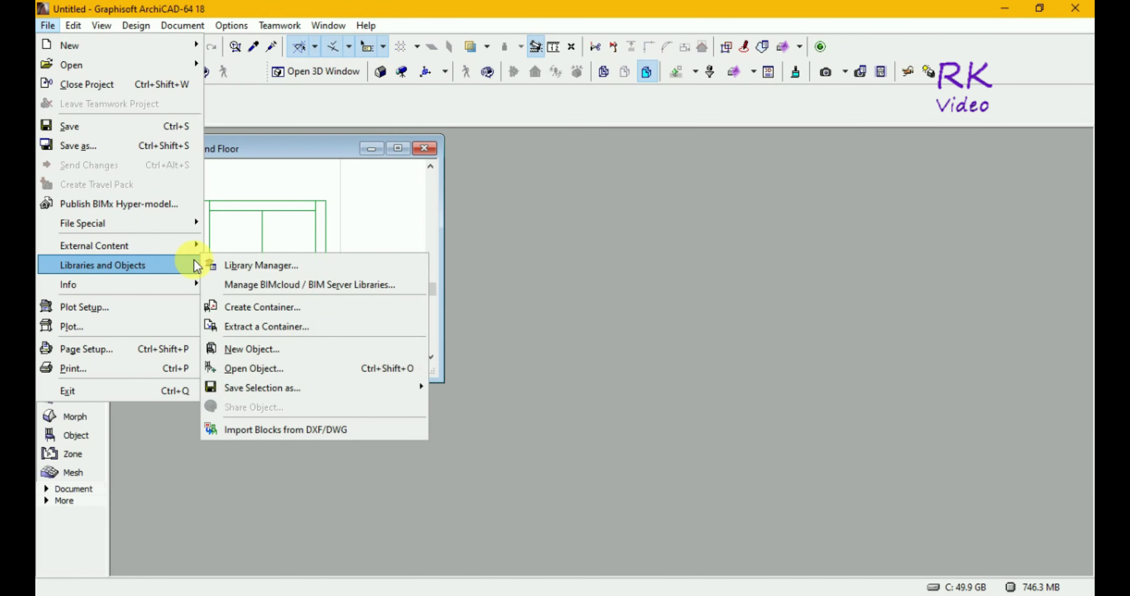
pyautogui.click(239, 349)
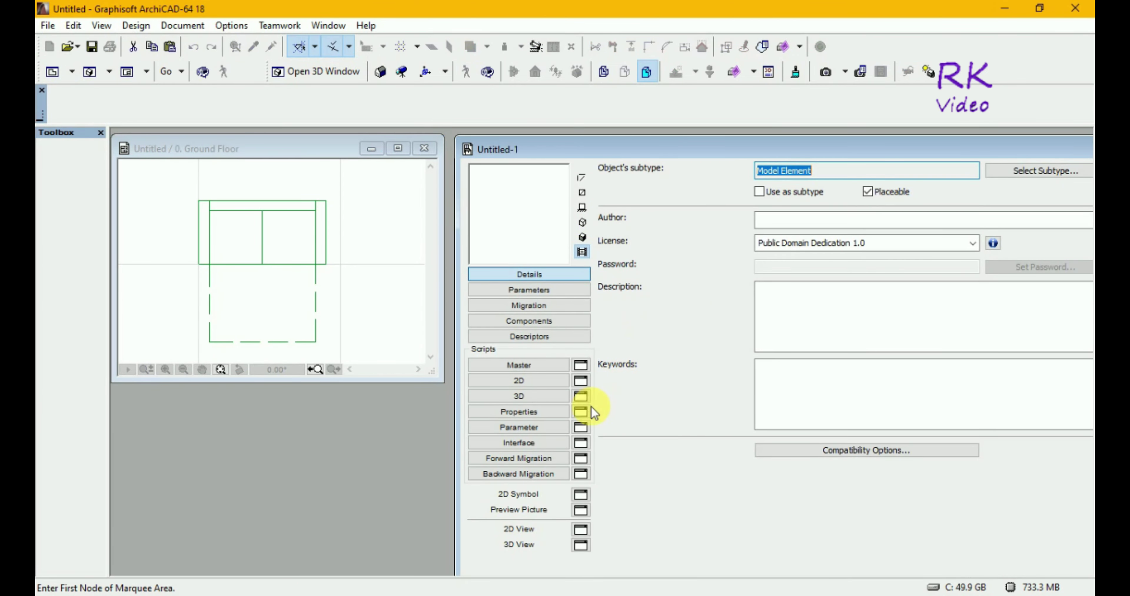
pyautogui.click(520, 398)
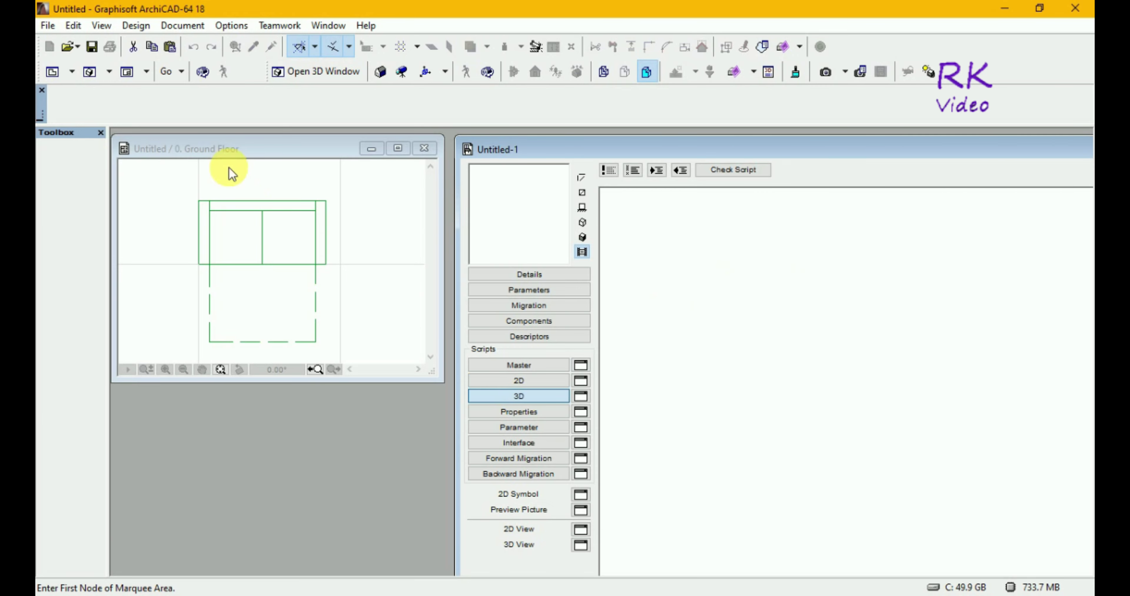
# Drag the selected Sofa Bed 18 from its centre node into Untitled-1's 3D script as GDL code
pyautogui.click(232, 149)
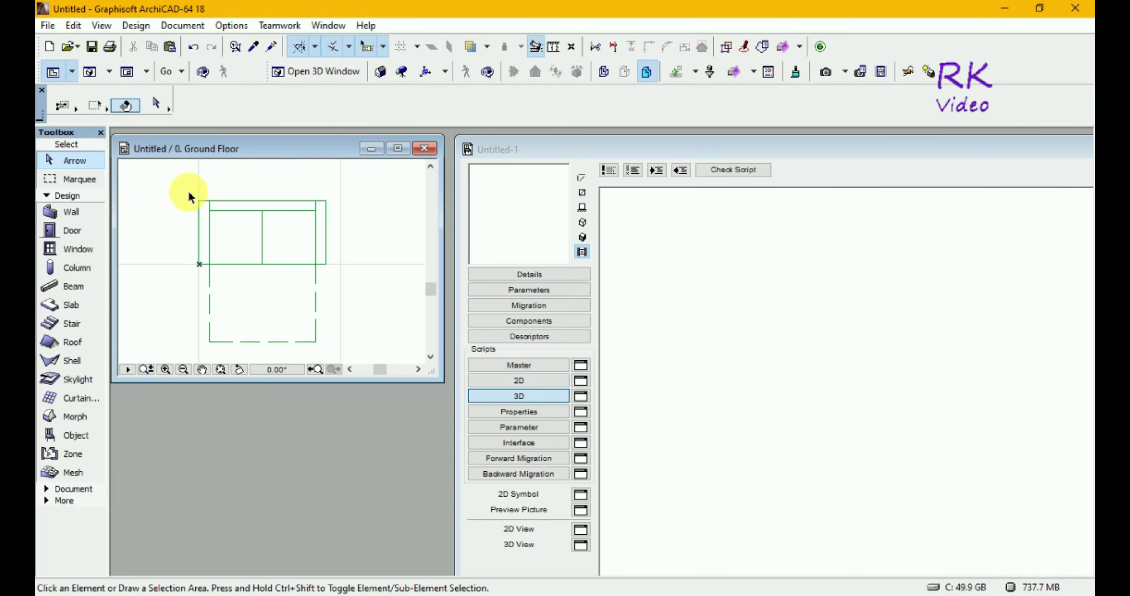
pyautogui.click(174, 196)
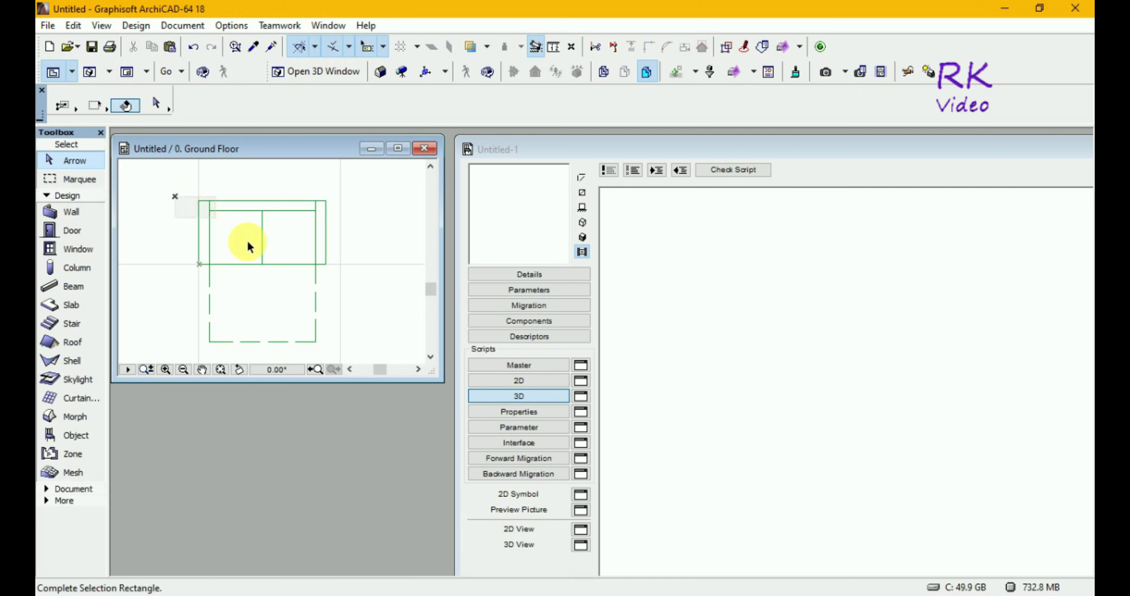
pyautogui.click(360, 357)
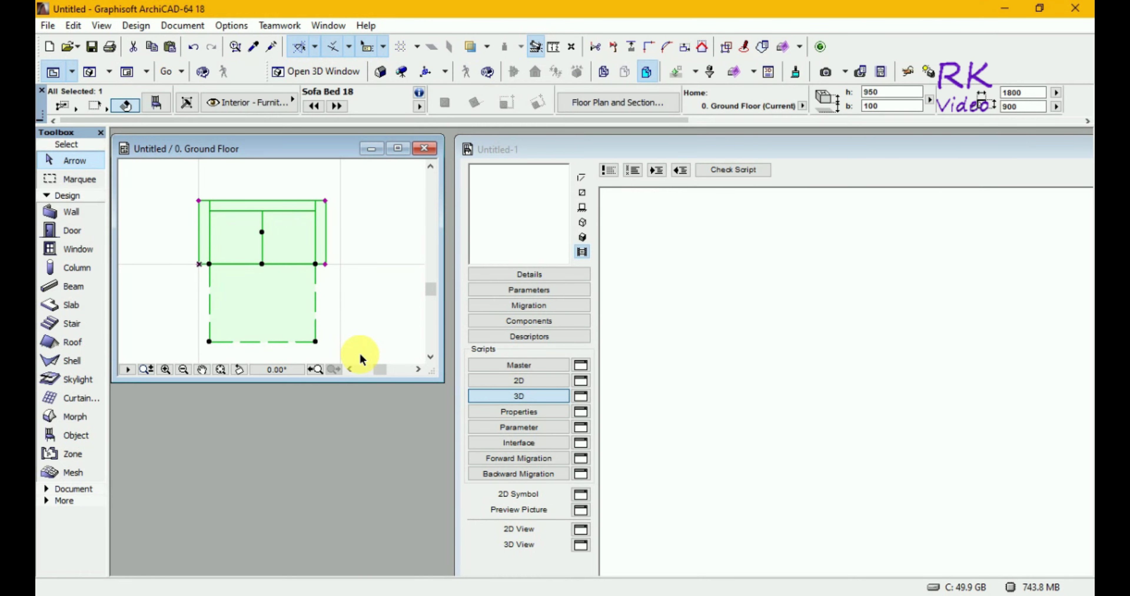
pyautogui.click(263, 265)
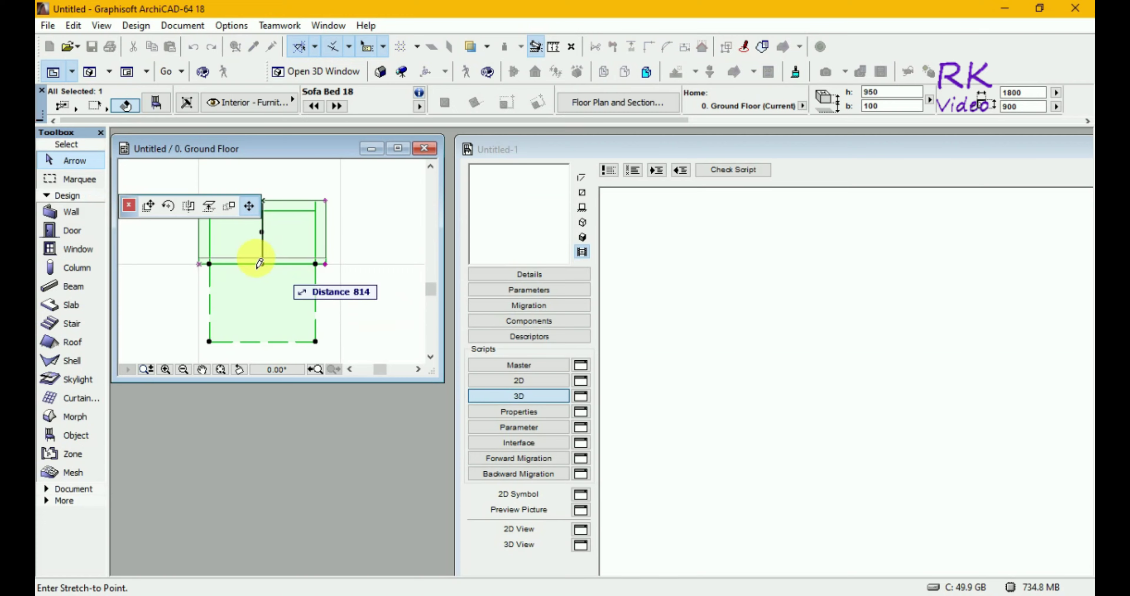
pyautogui.click(149, 206)
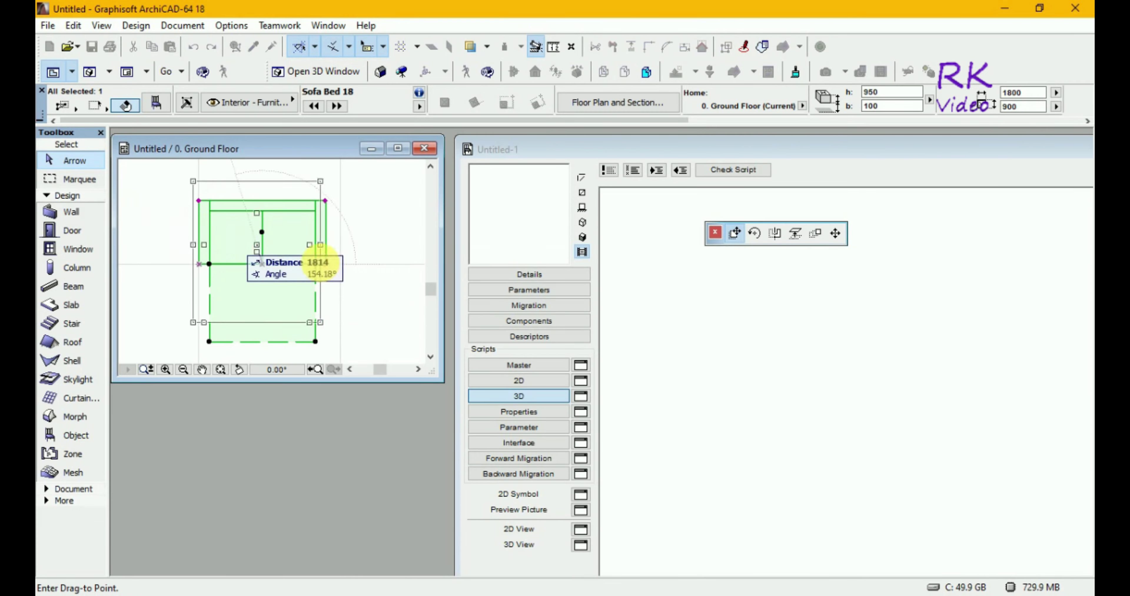
pyautogui.press('Escape')
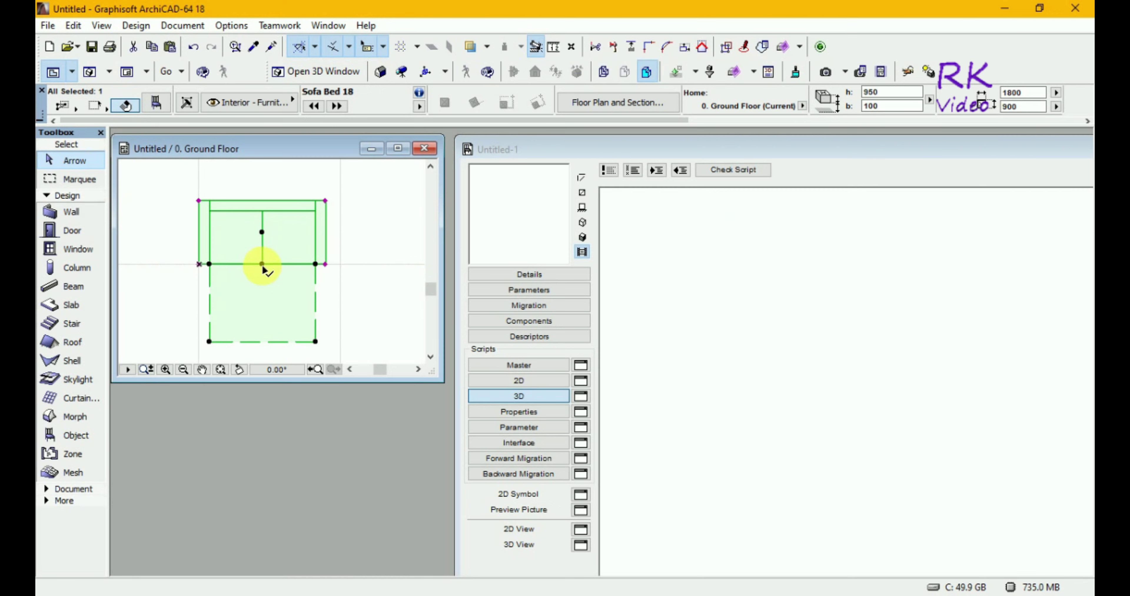
pyautogui.click(263, 267)
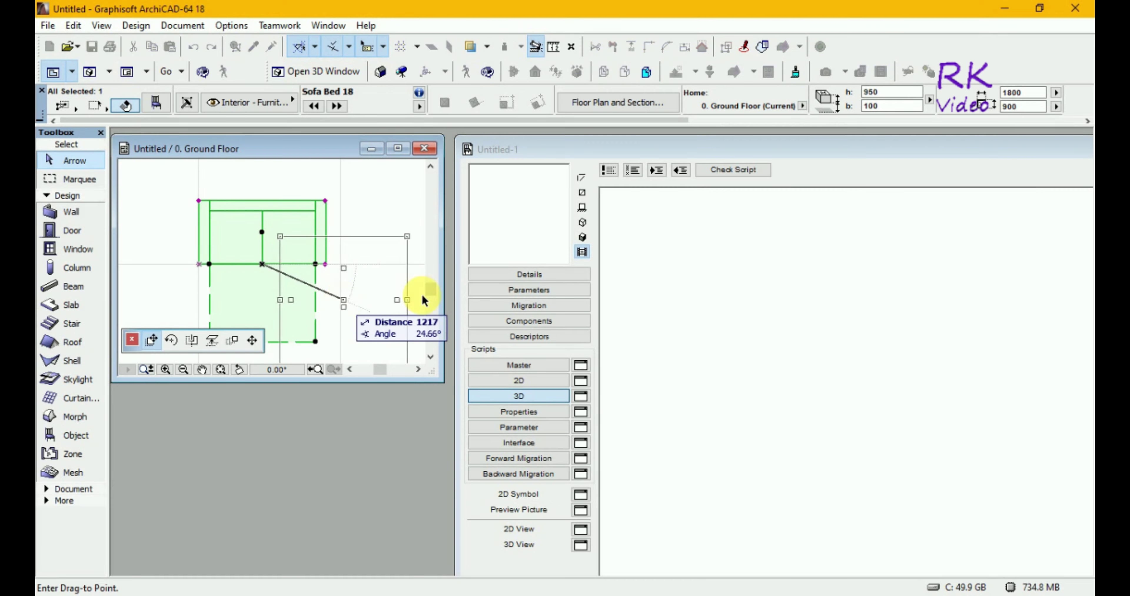
pyautogui.click(798, 355)
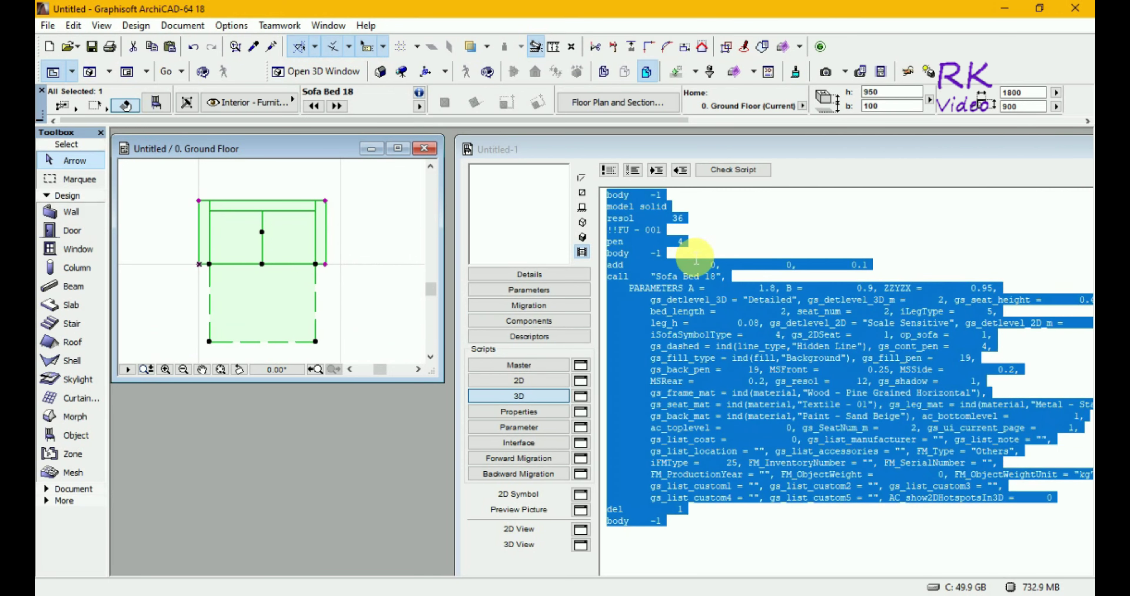
# Delete the opening 'body -1' and 'model solid' lines from the 3D script
pyautogui.click(696, 260)
pyautogui.click(724, 236)
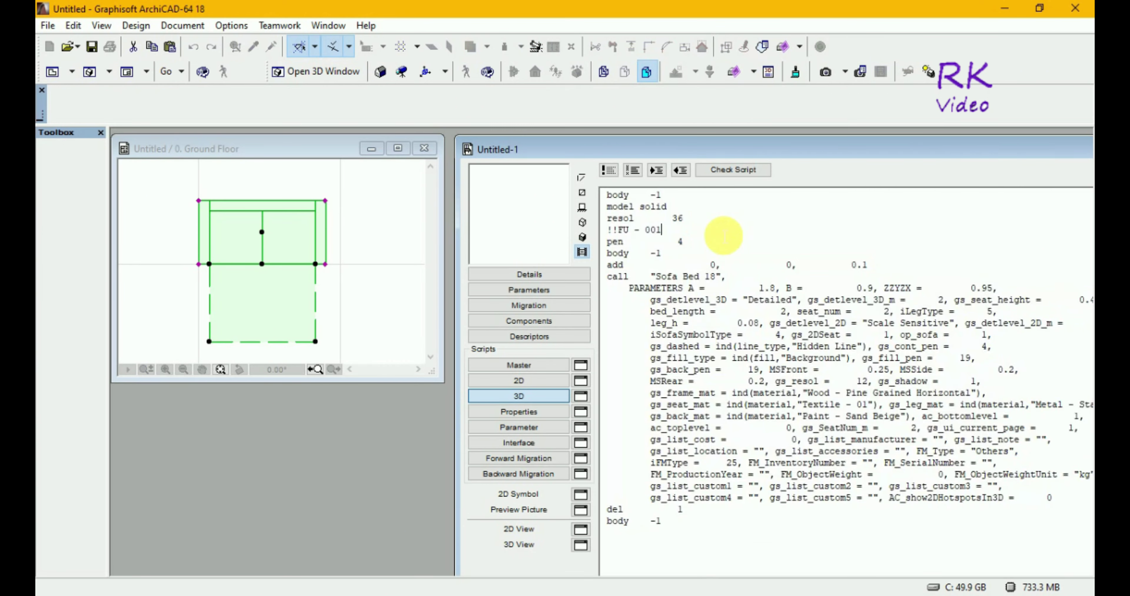
pyautogui.moveTo(667, 207); pyautogui.dragTo(602, 193)
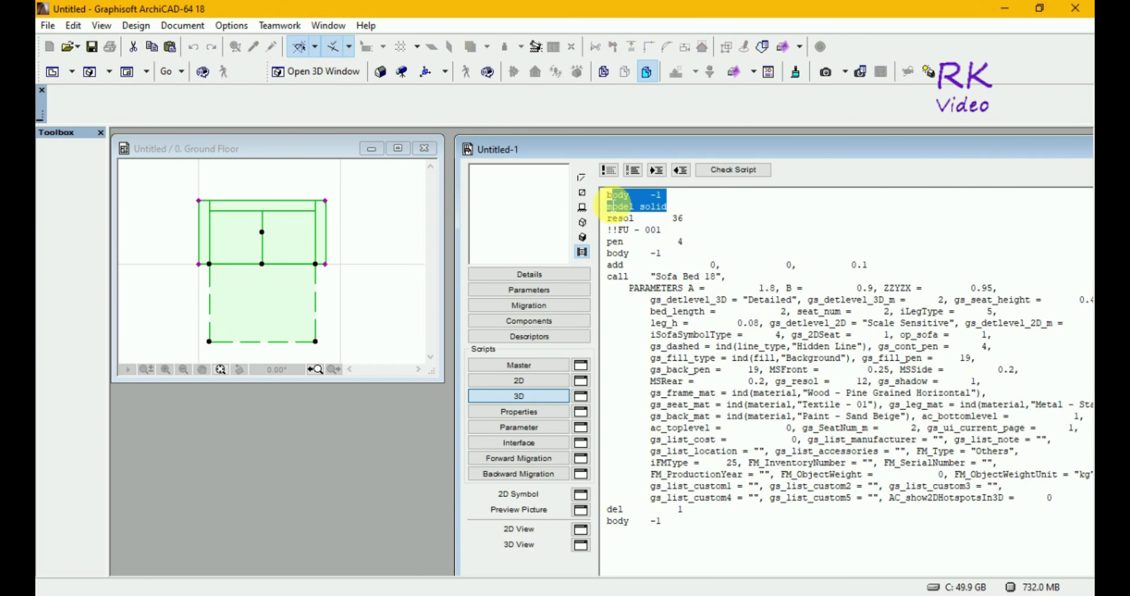
pyautogui.press('Delete')
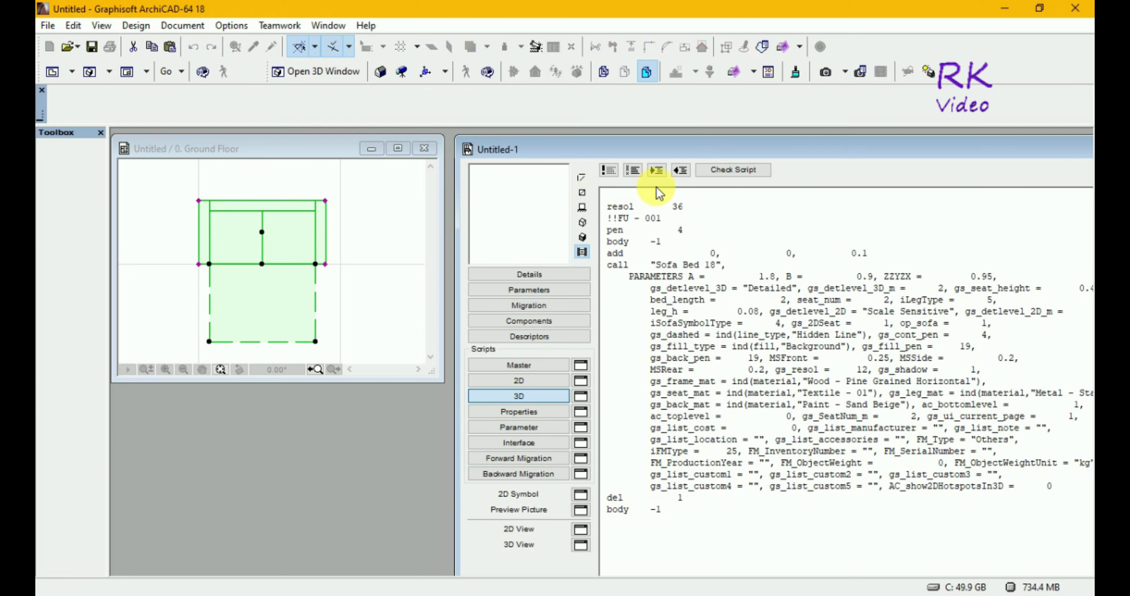
# Check the script passes without errors and preview the sofa in 3D
pyautogui.click(733, 172)
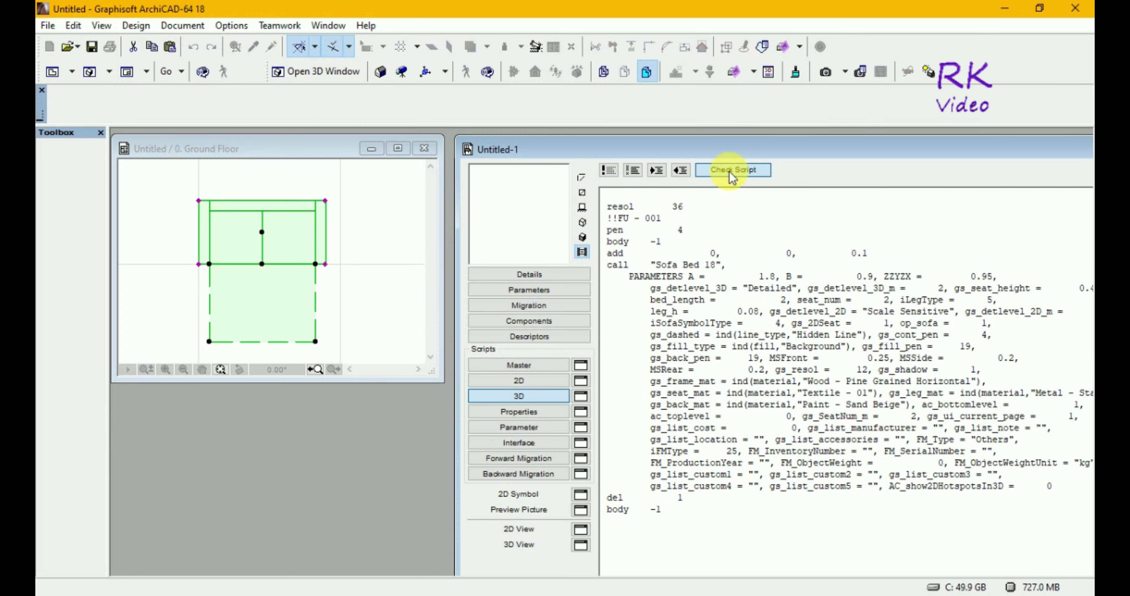
pyautogui.click(544, 245)
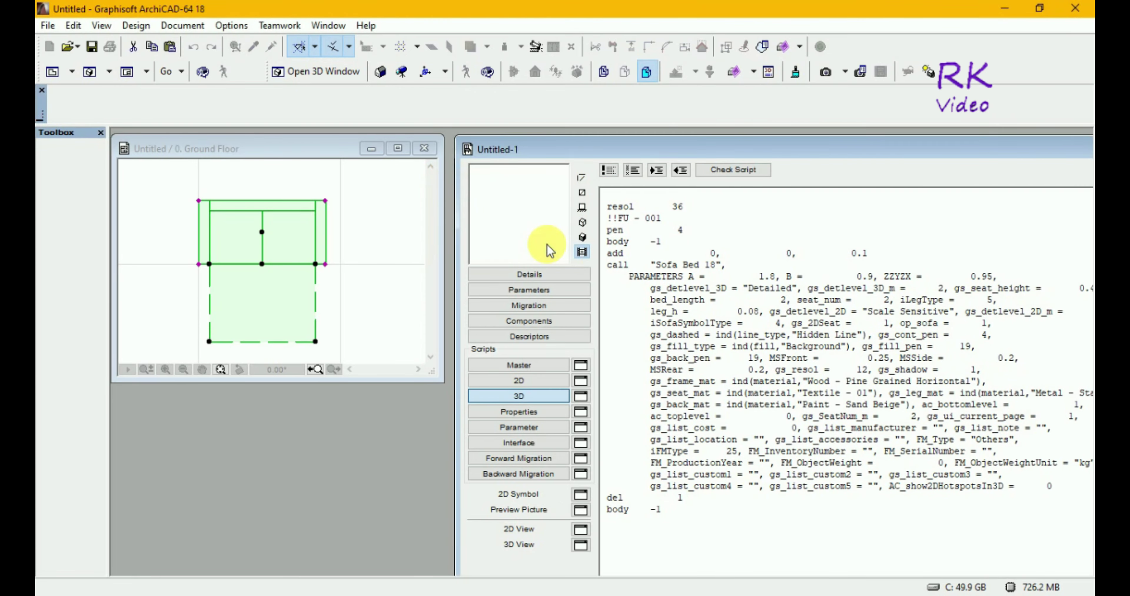
pyautogui.click(582, 238)
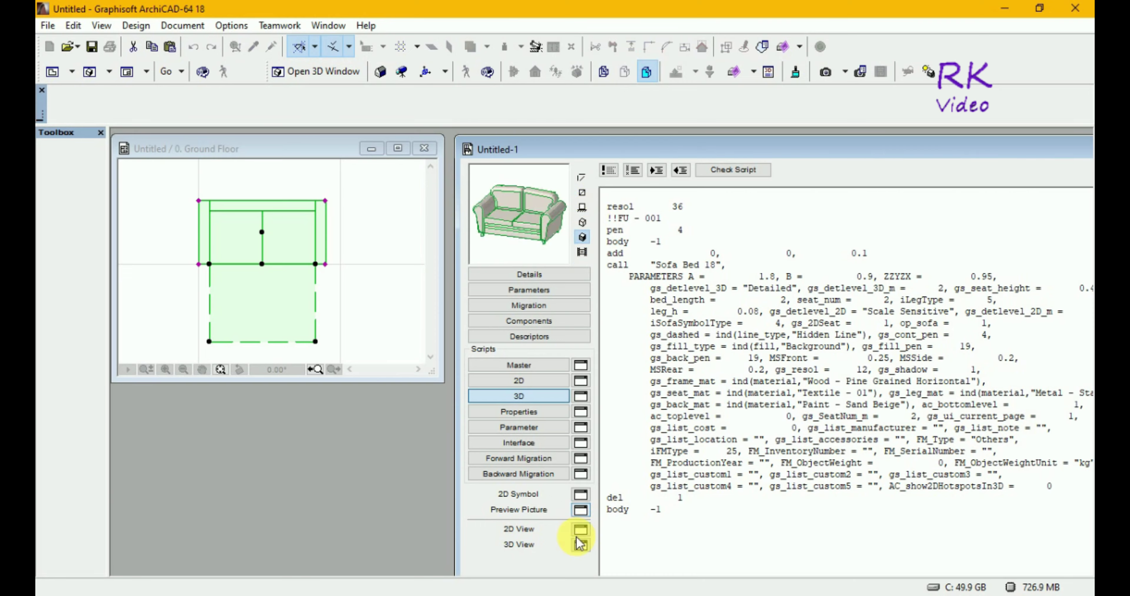
# Open Untitled-1 in a separate 3D View window and move it lower on screen
pyautogui.click(581, 548)
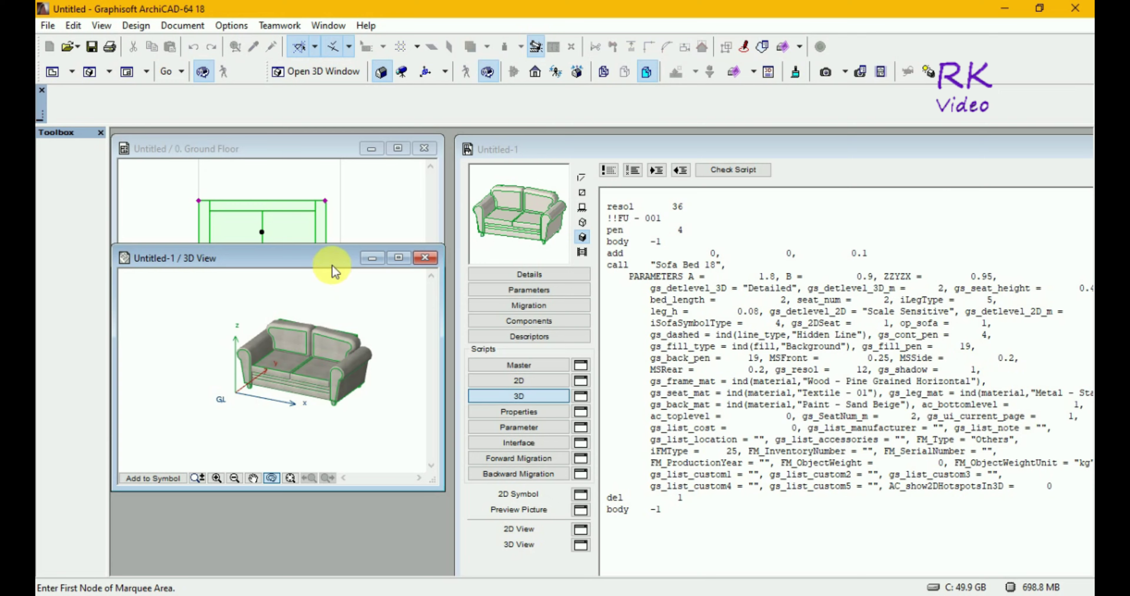
pyautogui.moveTo(328, 262)
pyautogui.mouseDown()
pyautogui.moveTo(357, 376)
pyautogui.moveTo(339, 385)
pyautogui.mouseUp()
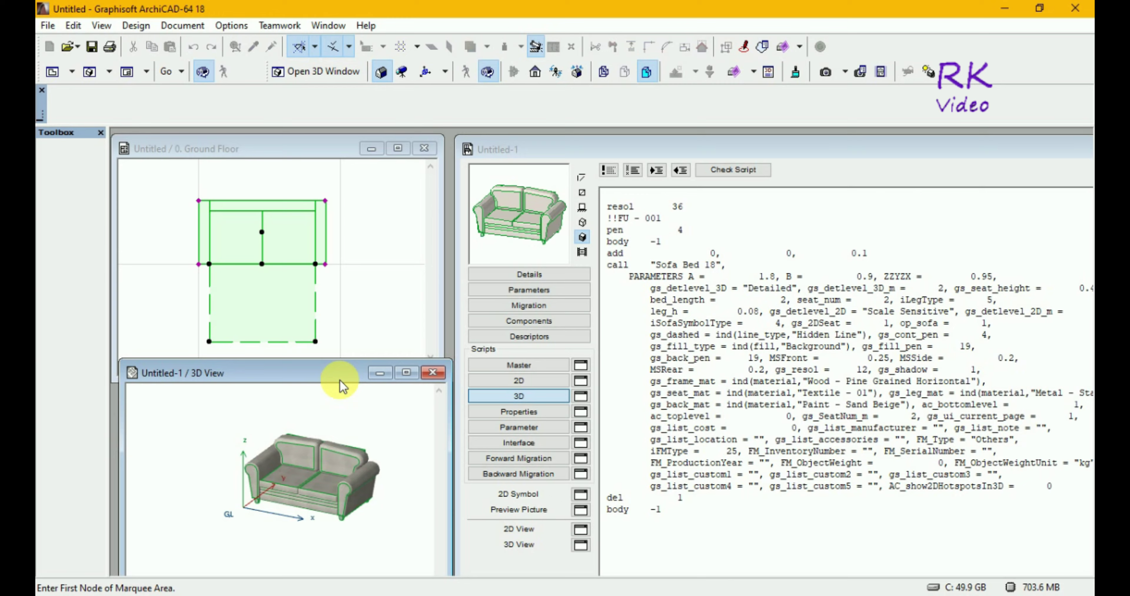